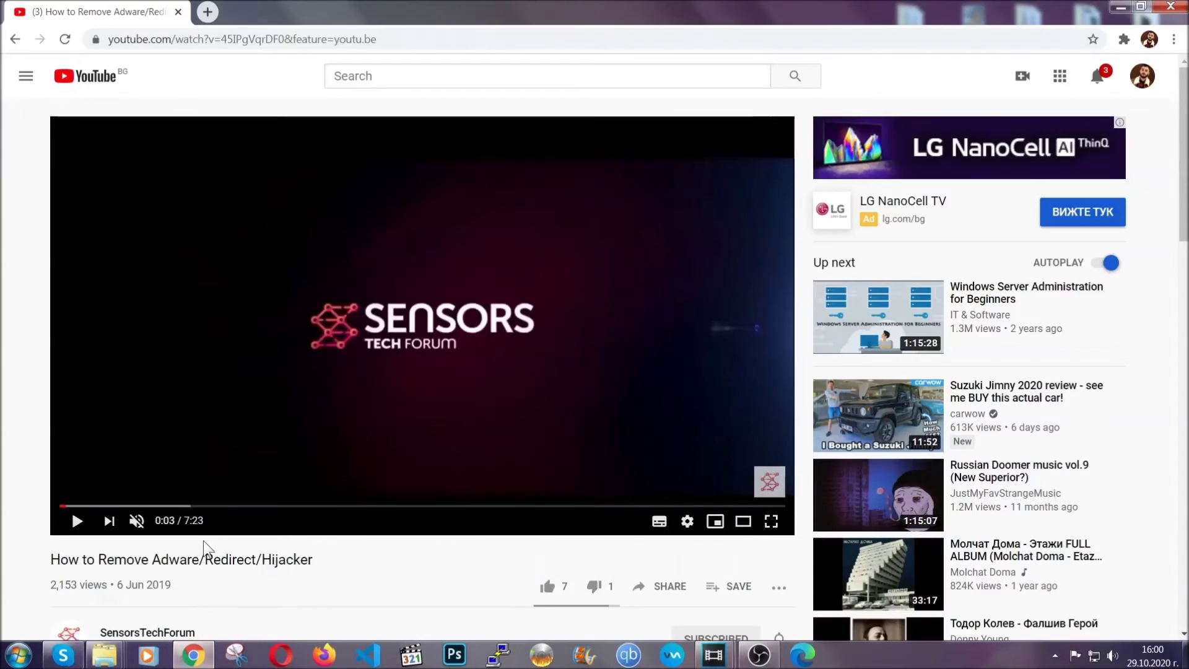
scroll(237, 428, down, 3)
scroll(236, 443, down, 1)
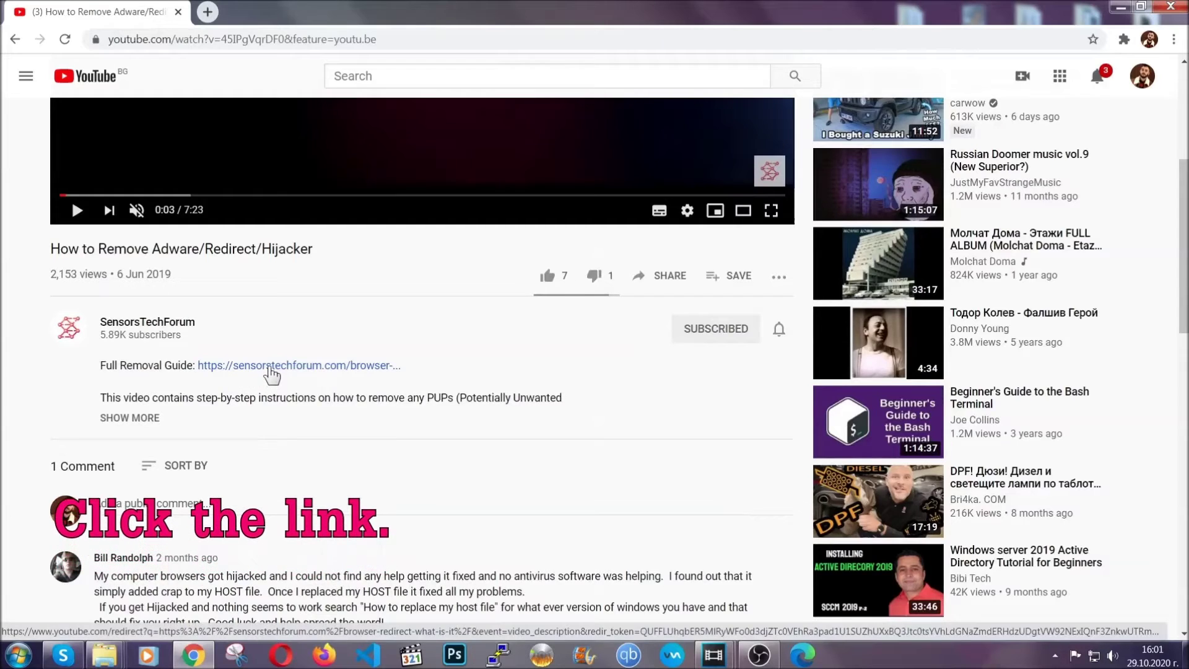
Follow the Full Removal Guide link in the video description to get the SpyHunter 5 installer
click(272, 367)
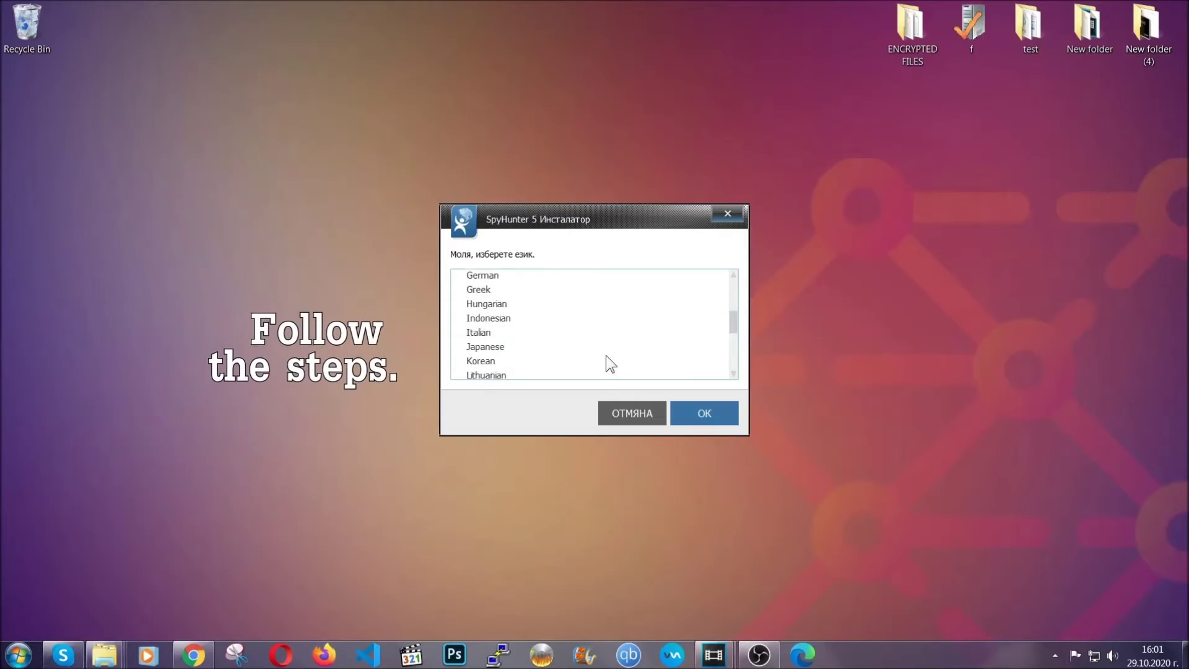
scroll(605, 365, down, 2)
scroll(605, 365, up, 5)
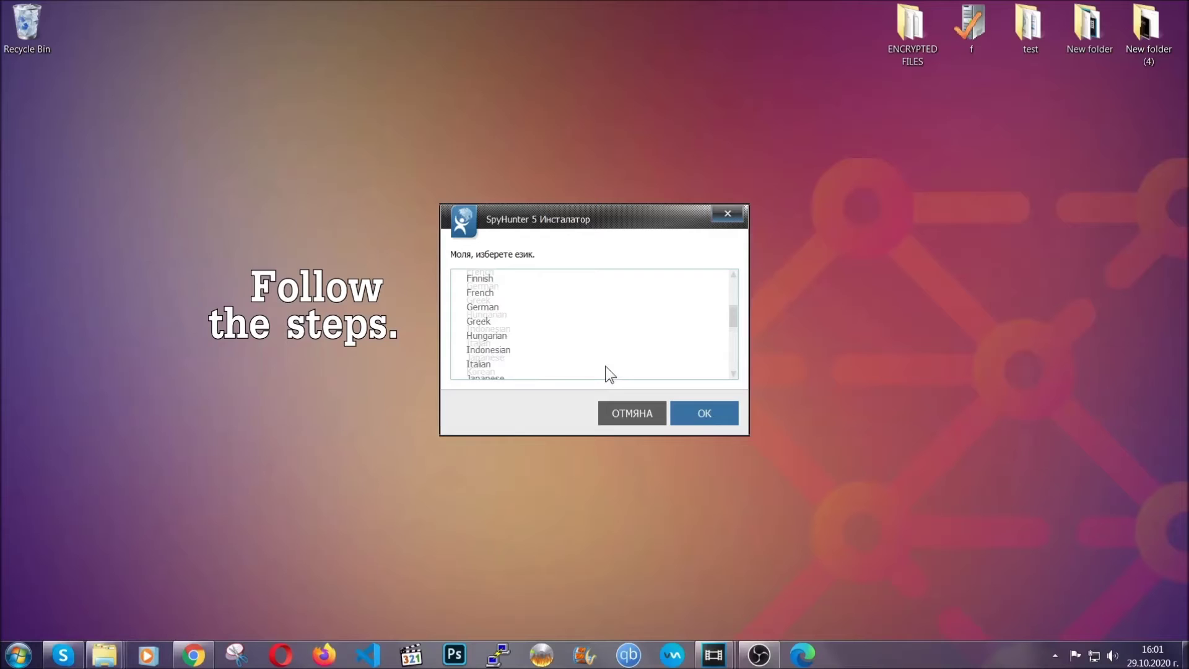
scroll(566, 350, up, 3)
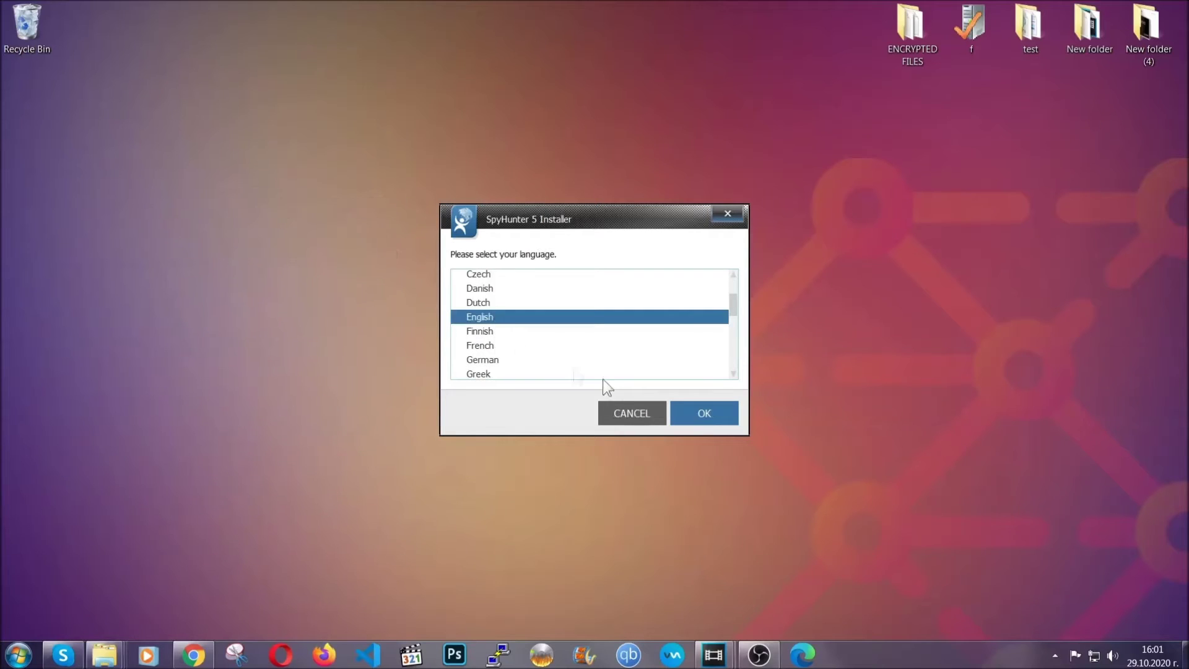
Install SpyHunter 5 in English with the EULA and privacy policy accepted
click(696, 411)
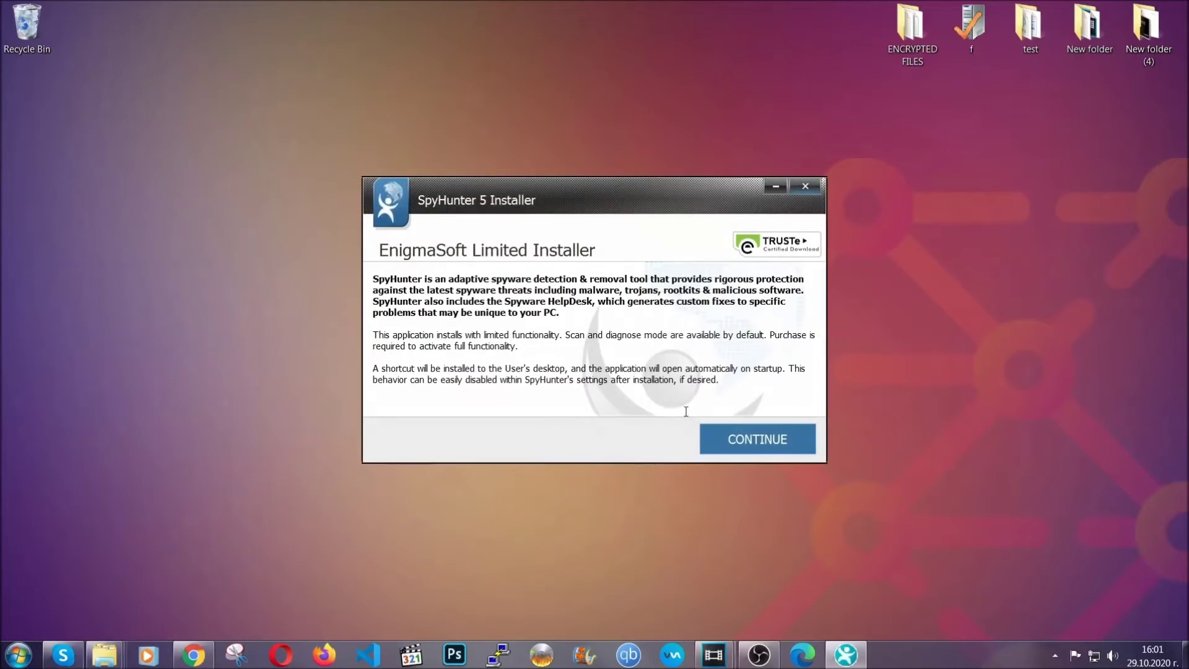
click(720, 430)
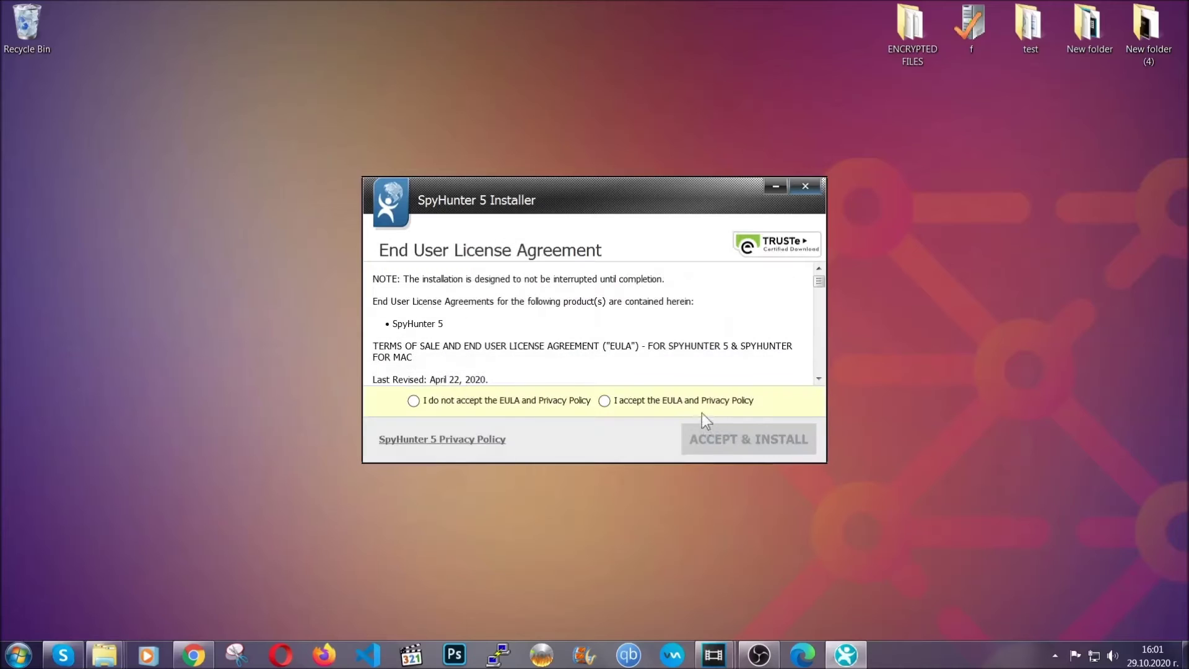
click(605, 400)
click(720, 436)
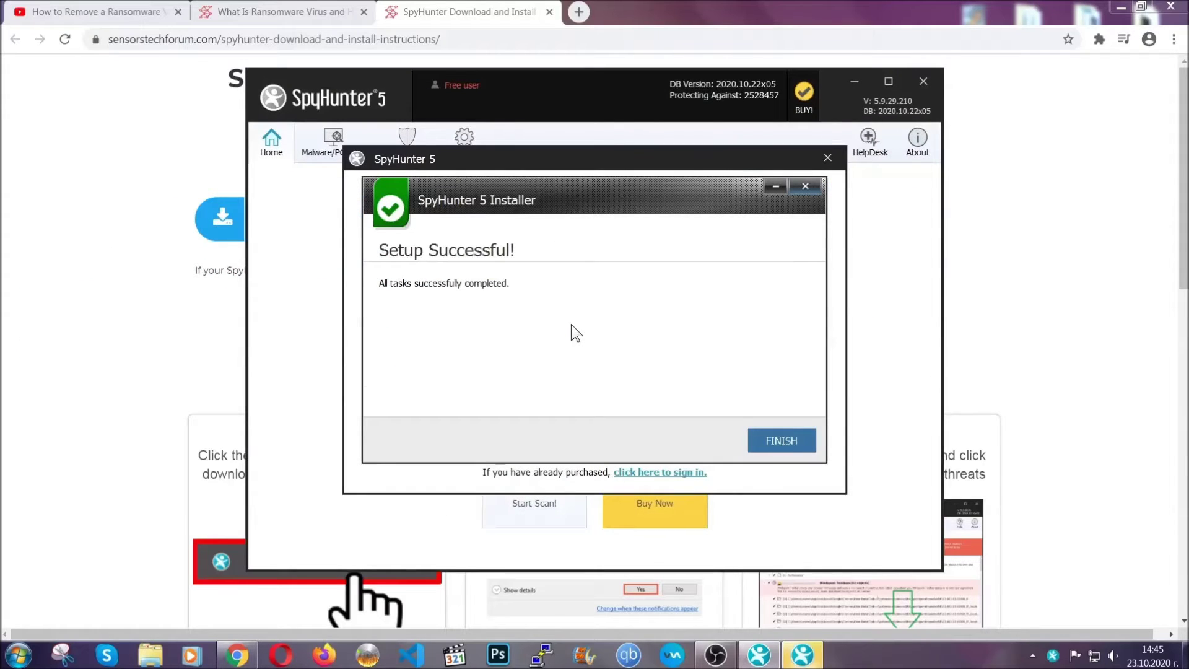
Finish SpyHunter 5 setup so it launches and scans, finding the Keygen.exe PUP
click(761, 442)
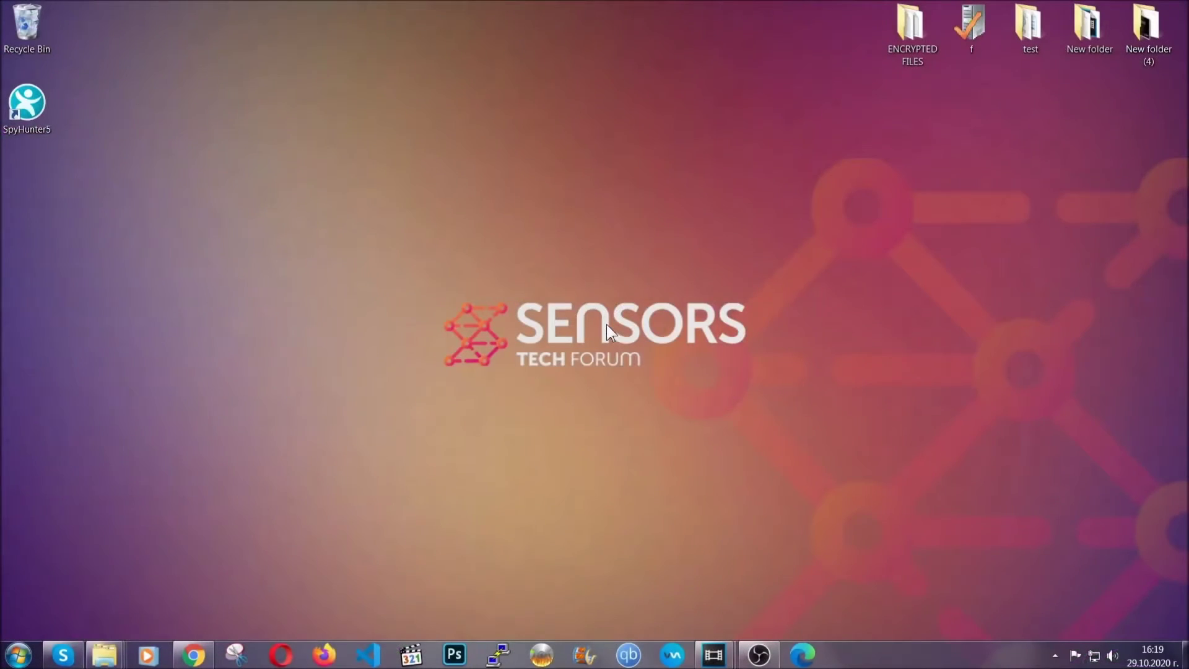
Uninstall SUSPICIOUS PROGRAM through APPWIZ.CPL's Programs and Features and confirm its removal
key(super+r)
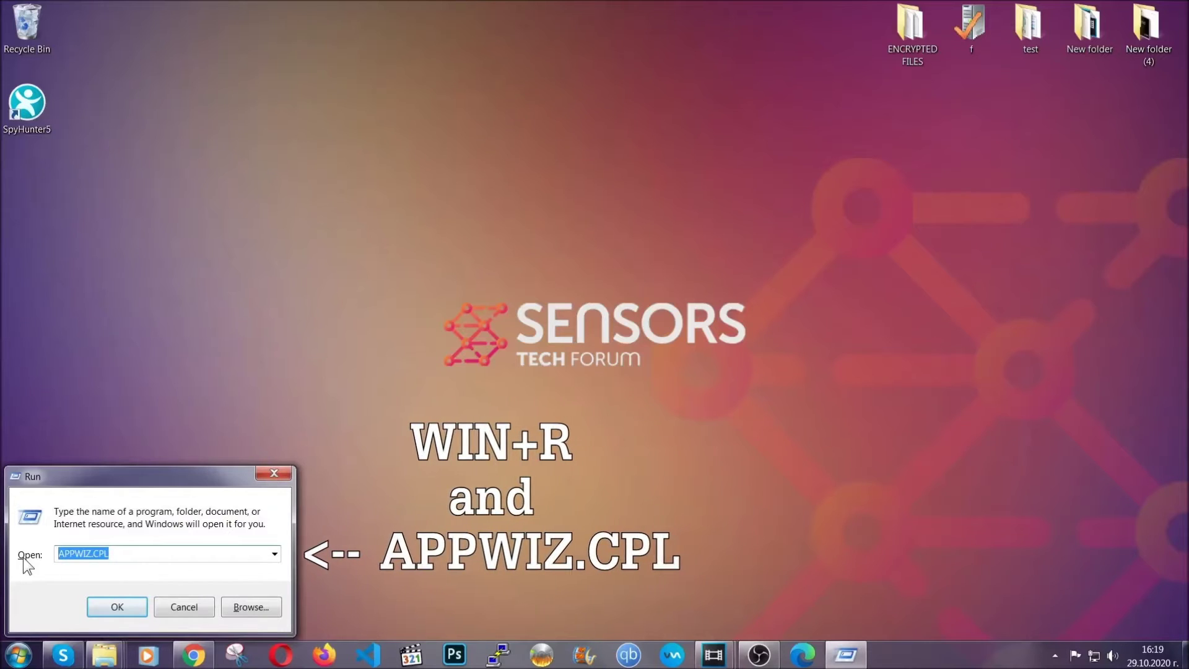
click(116, 603)
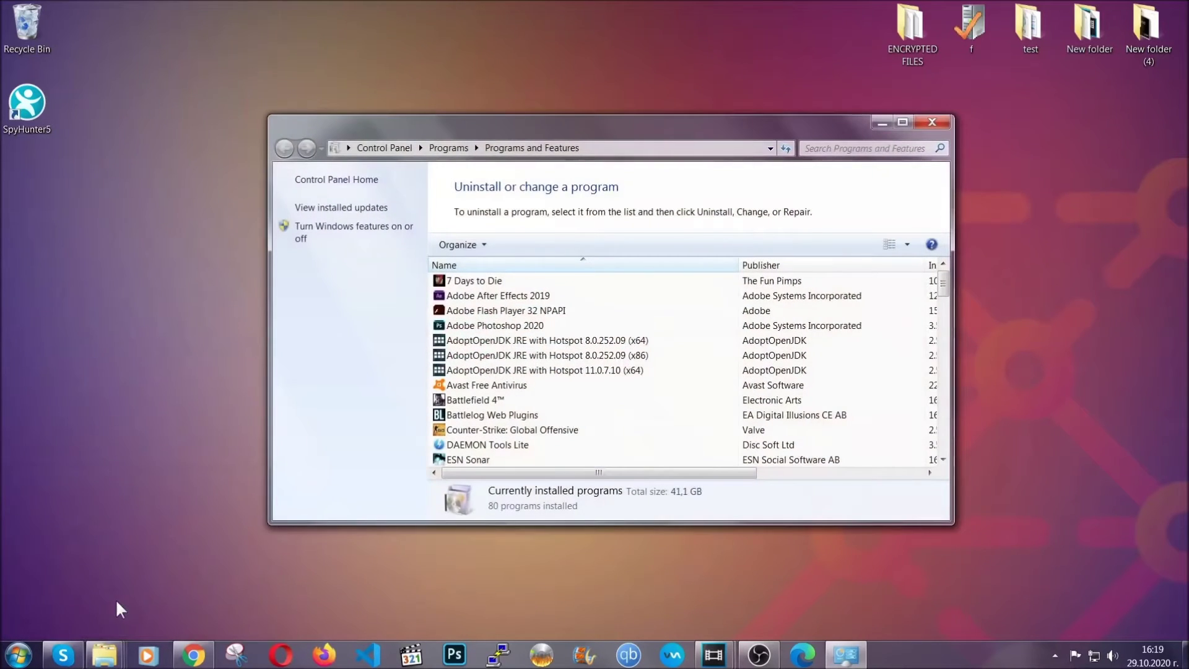
scroll(627, 331, down, 3)
scroll(627, 334, down, 5)
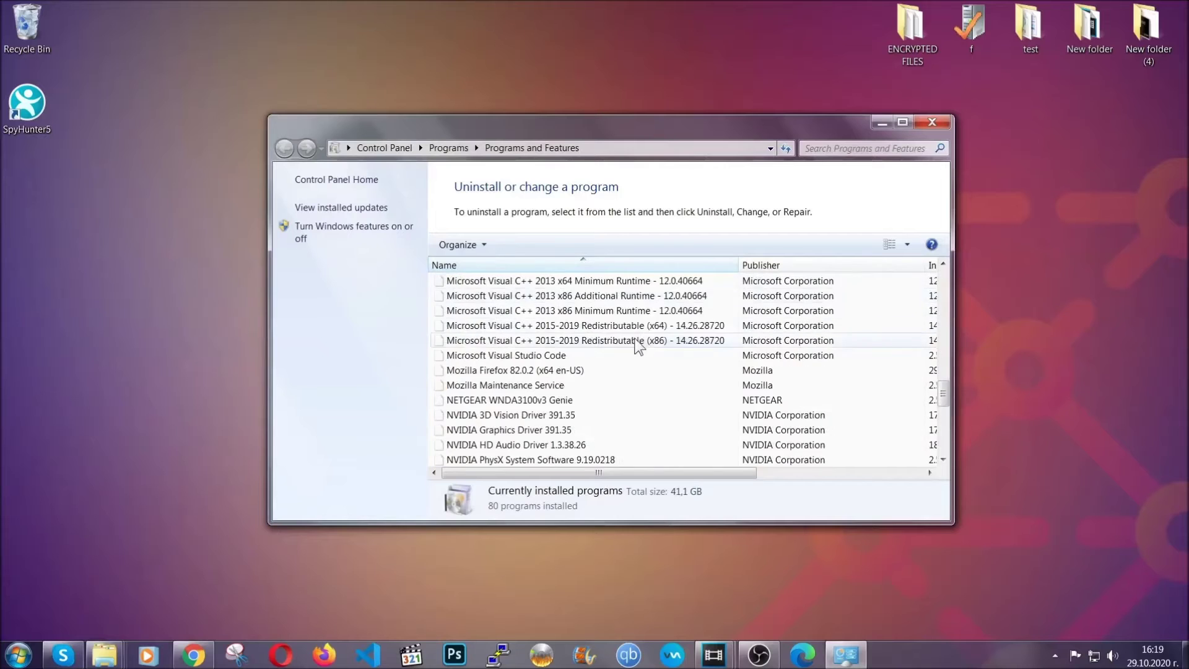
scroll(634, 344, down, 4)
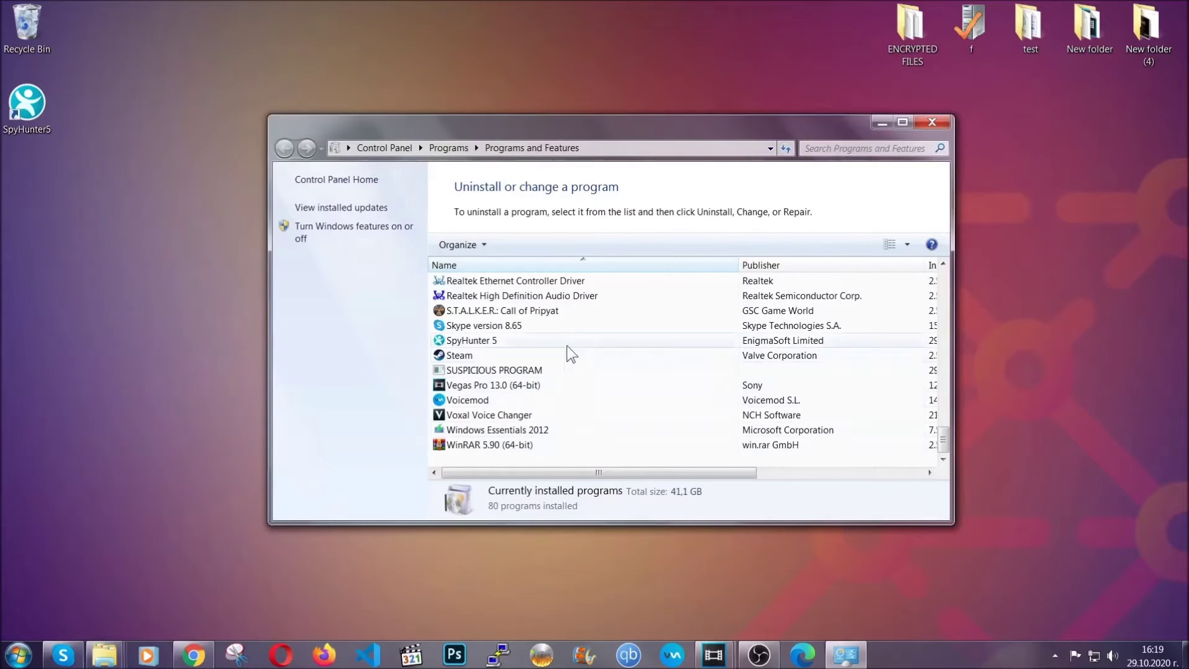
click(510, 372)
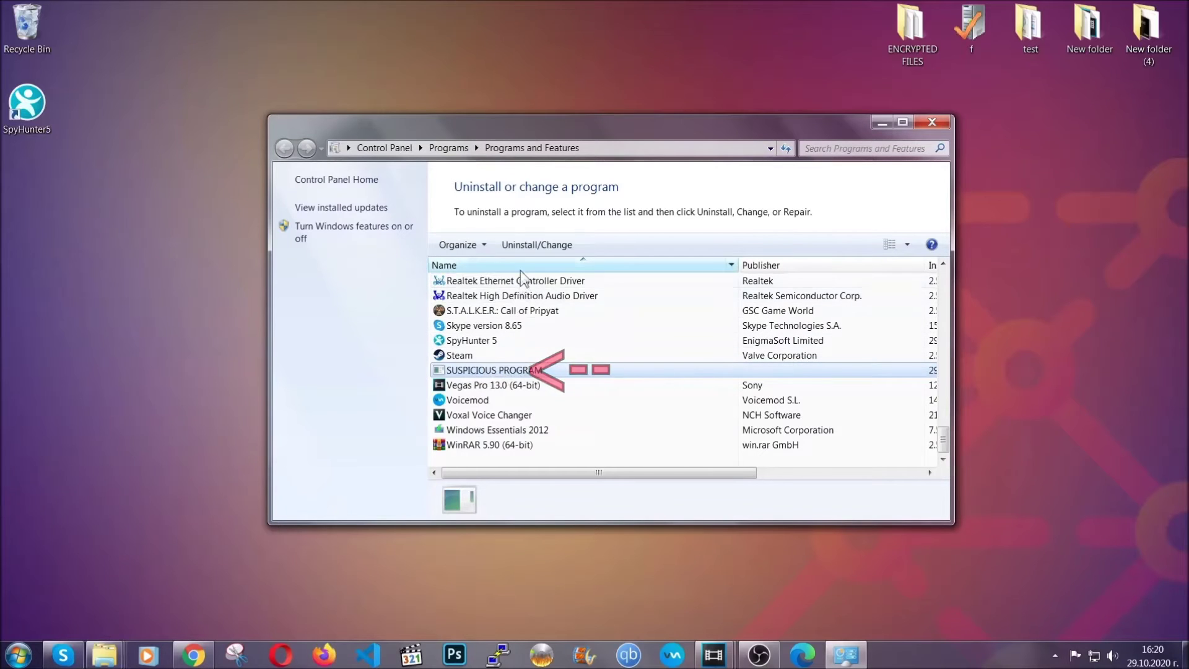
click(536, 245)
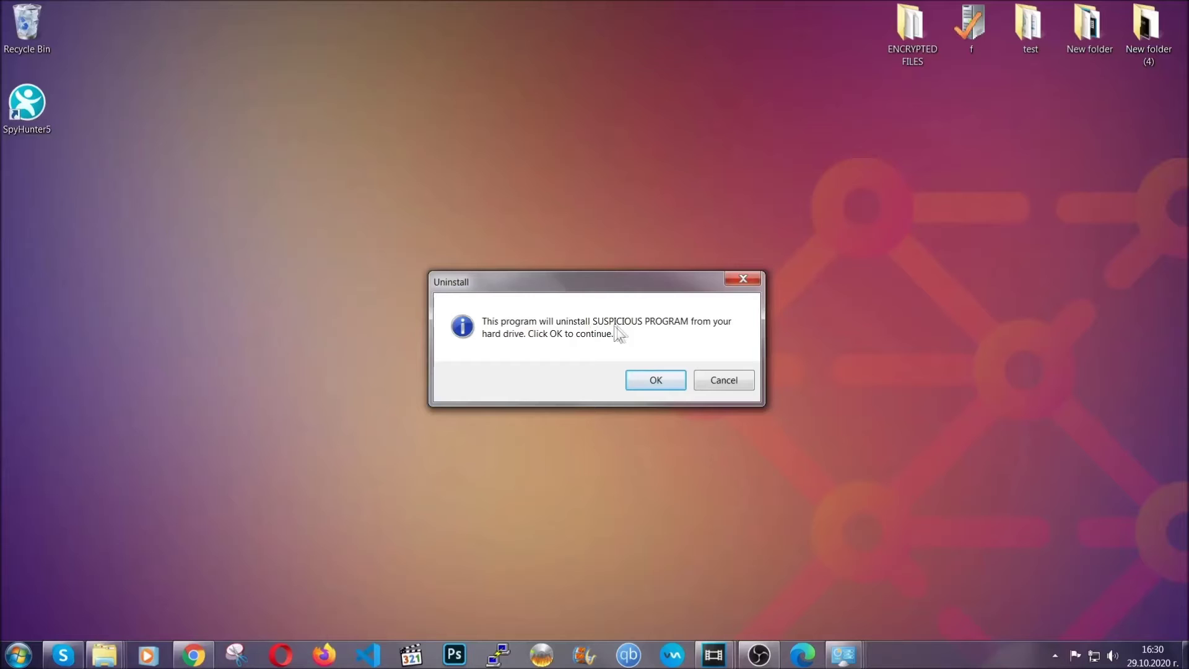
click(651, 383)
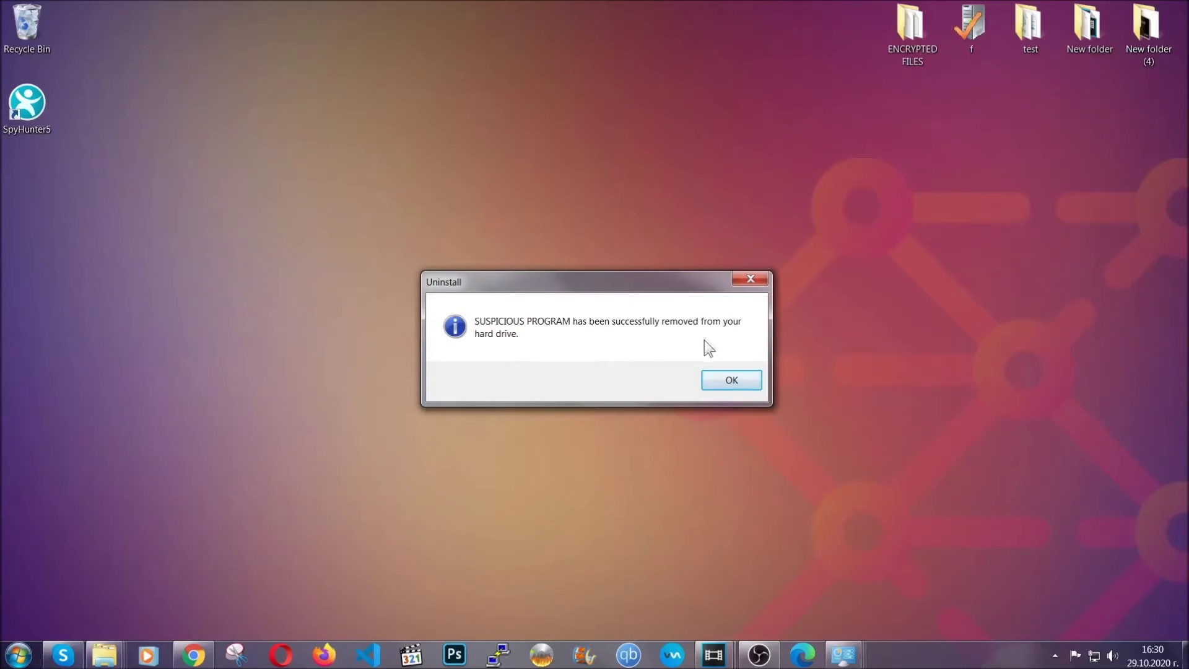
click(731, 380)
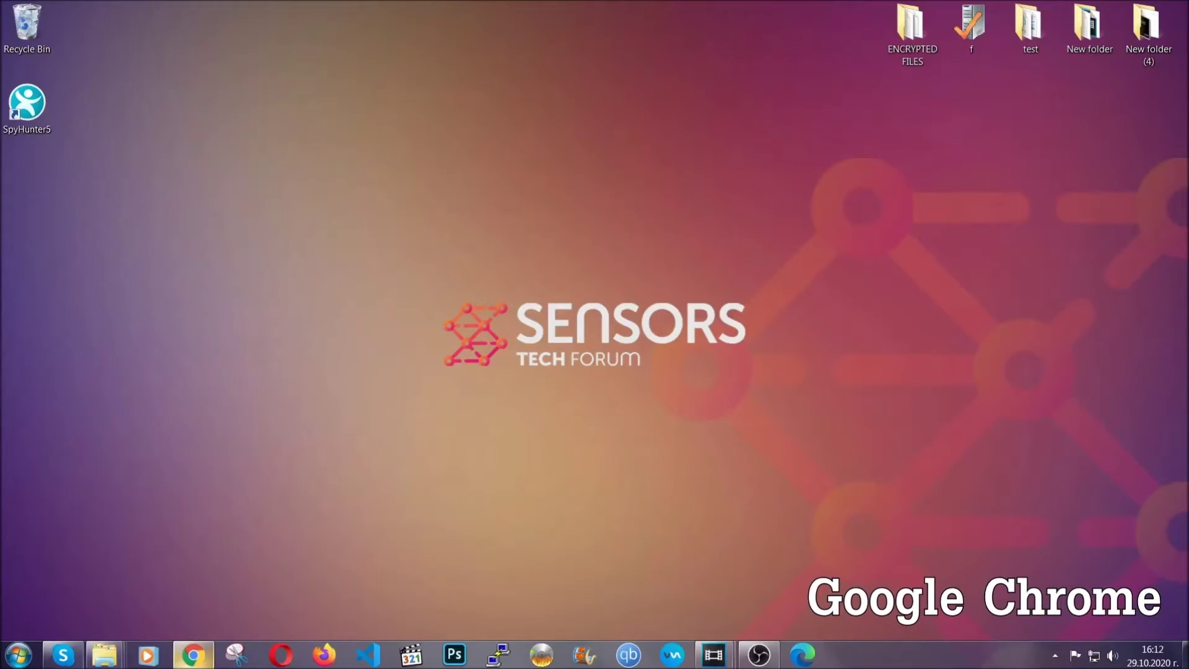
Clear Chrome's all-time browsing data via chrome://settings/clearBrowserData, leaving Passwords unticked
click(192, 655)
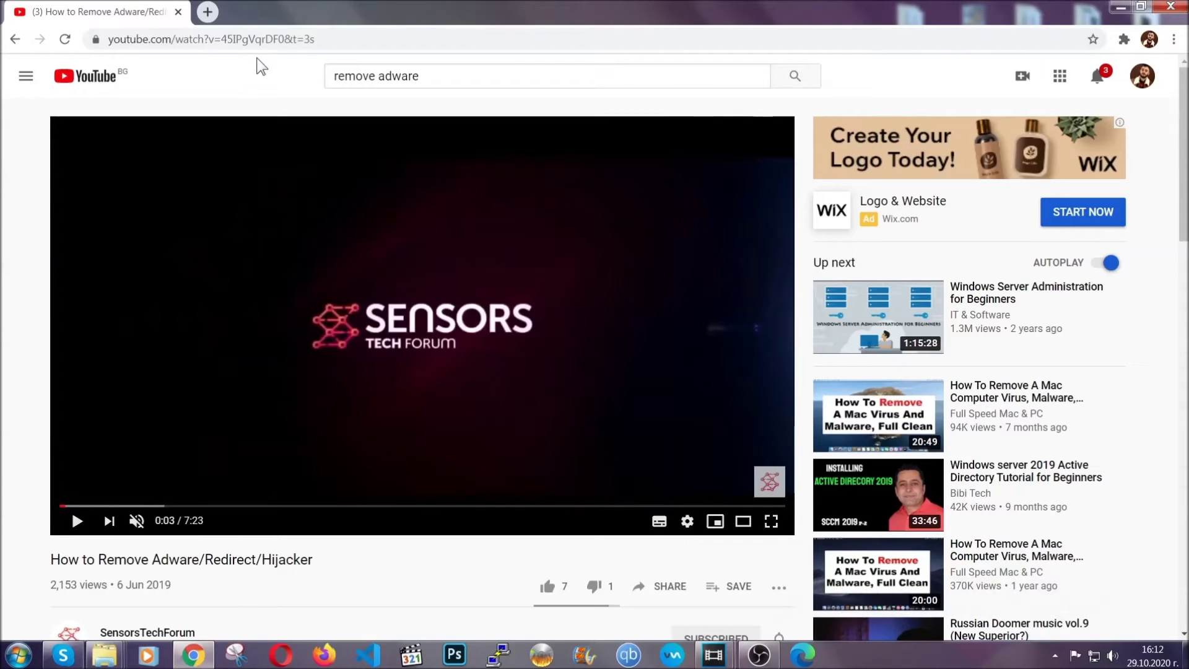
click(258, 40)
text(chro)
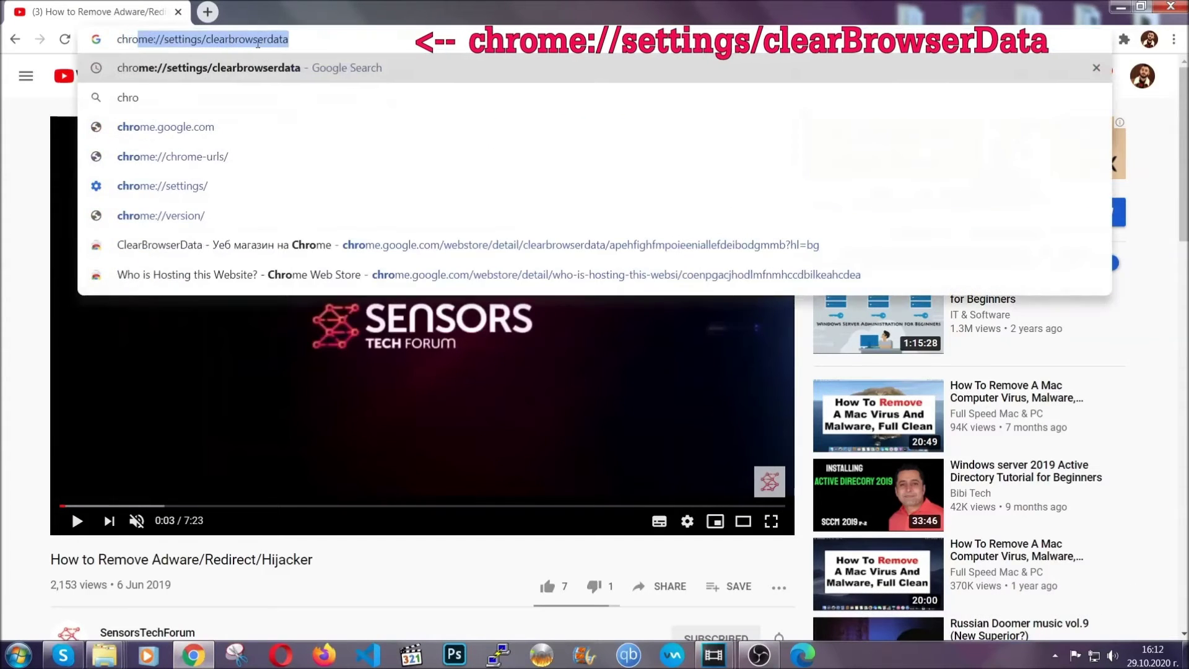
text(me:/)
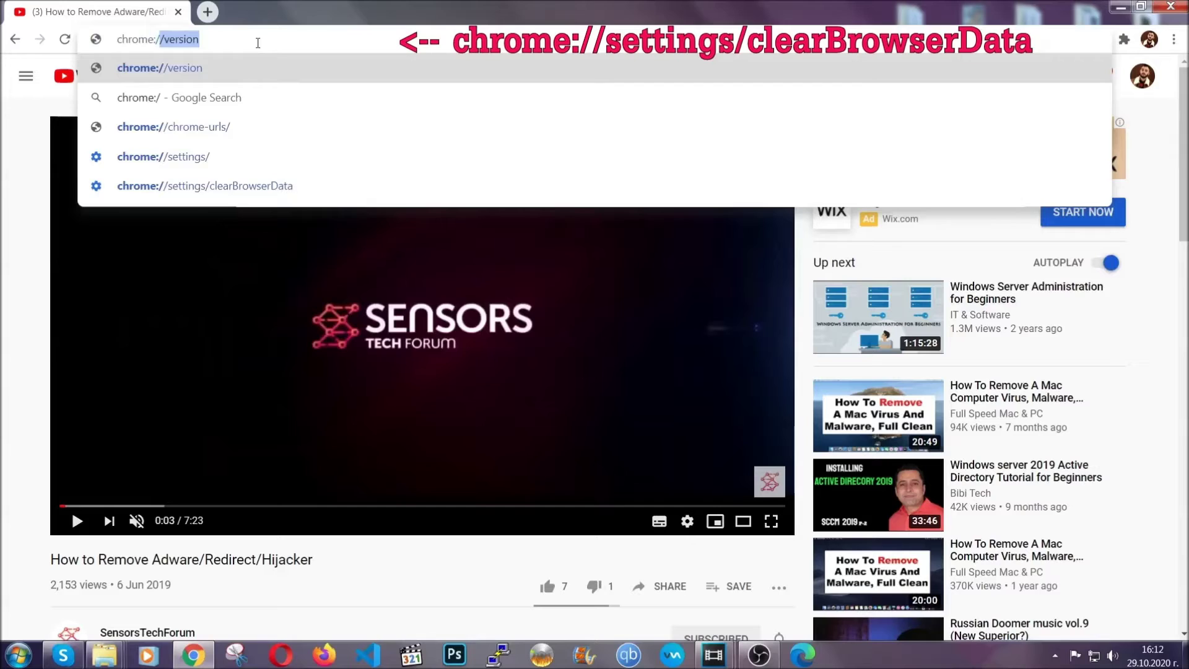
text(/setting)
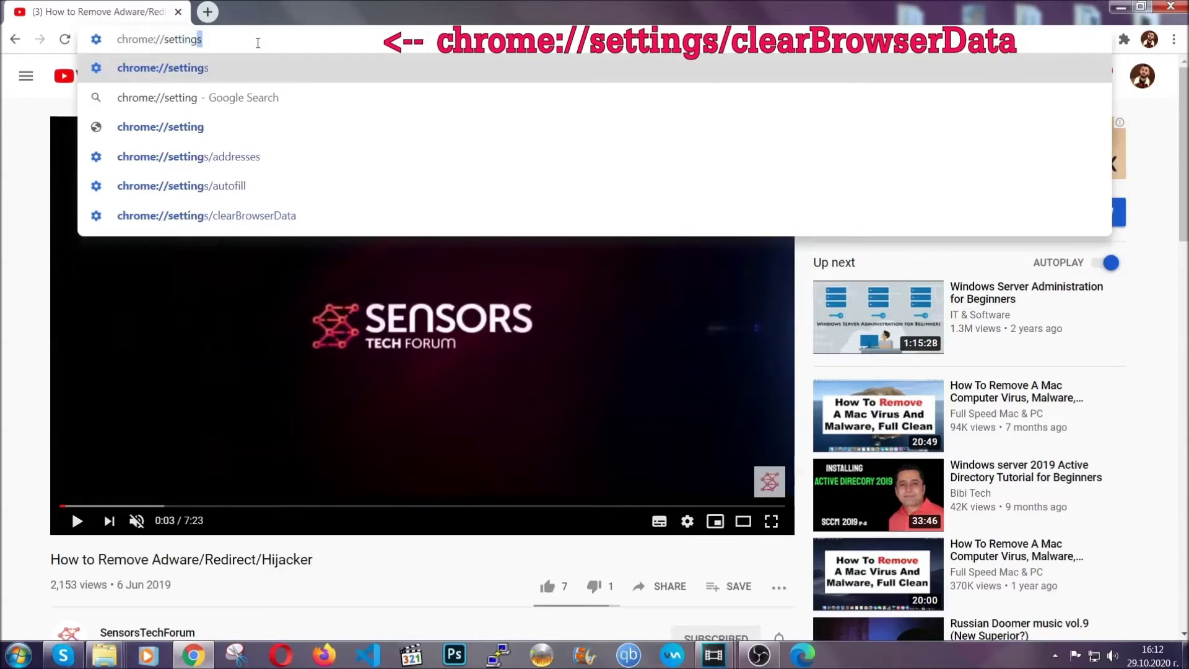
text(s/clearBrows)
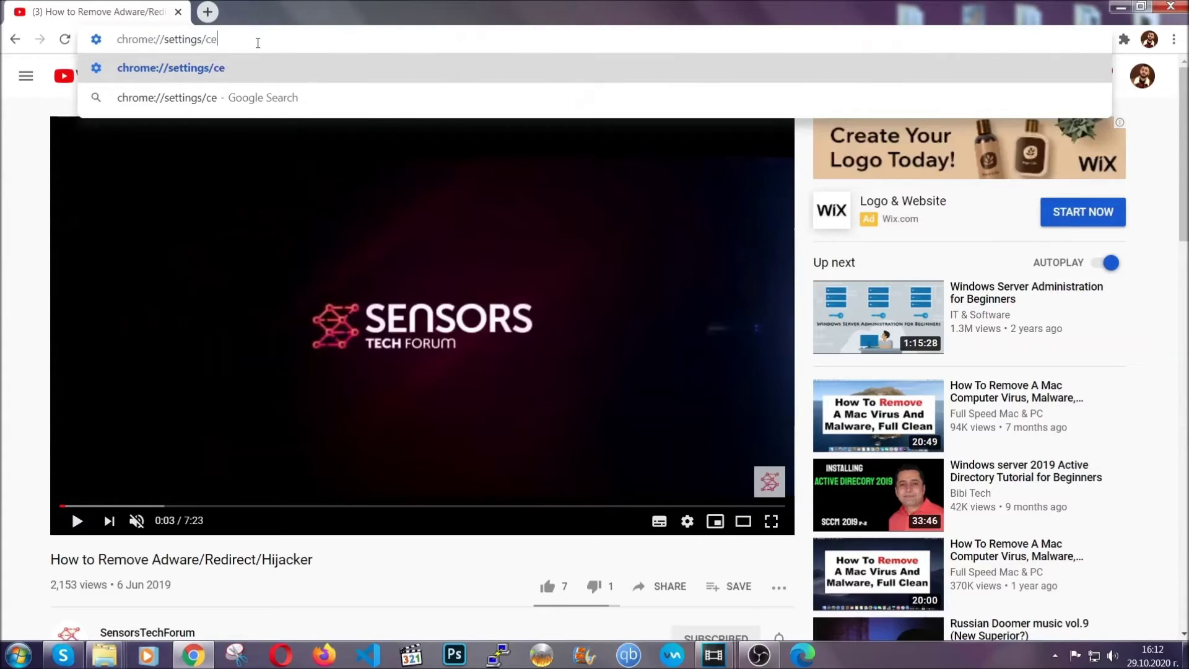
text(erDa)
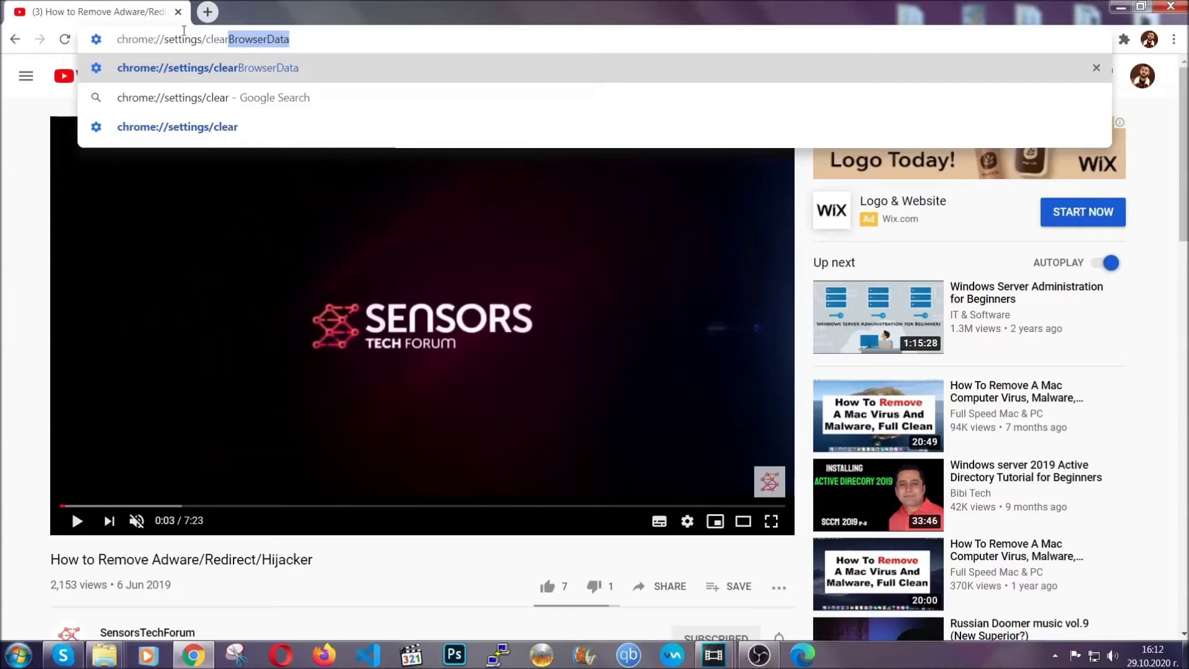
click(174, 66)
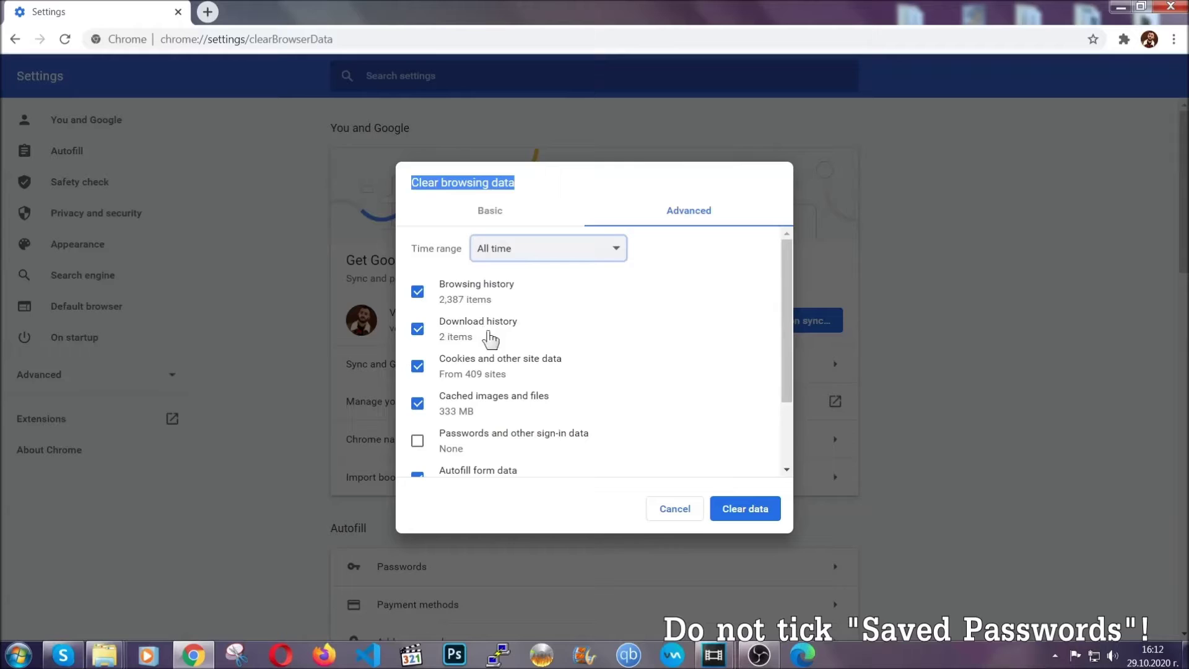
scroll(467, 411, down, 2)
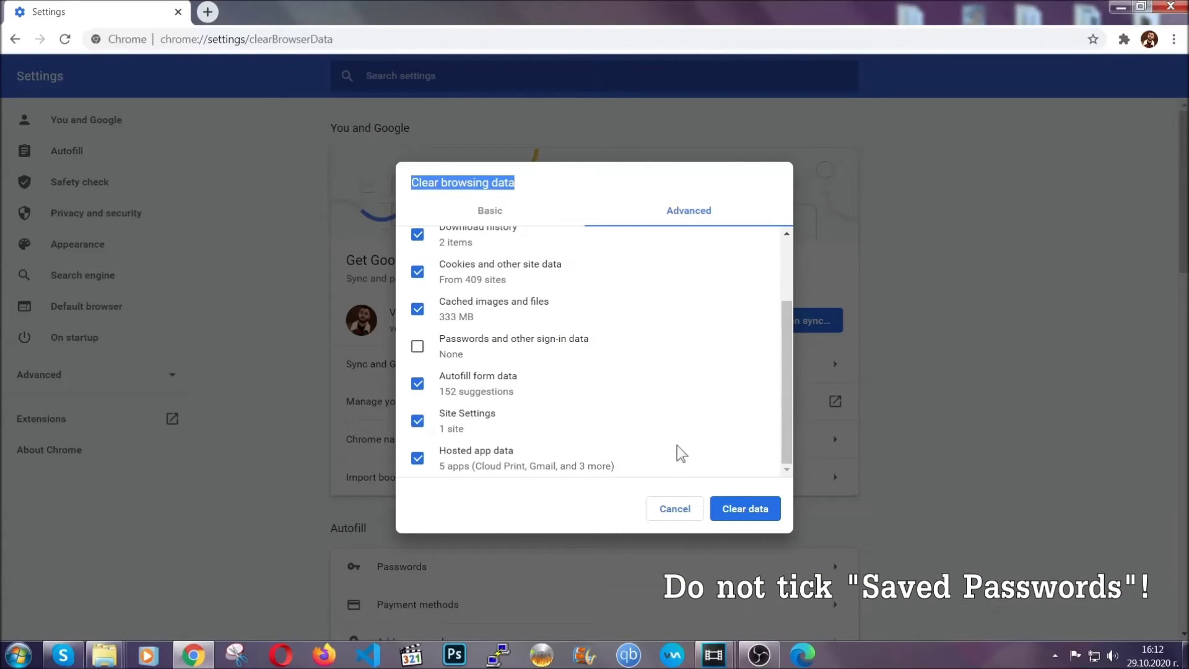
click(735, 510)
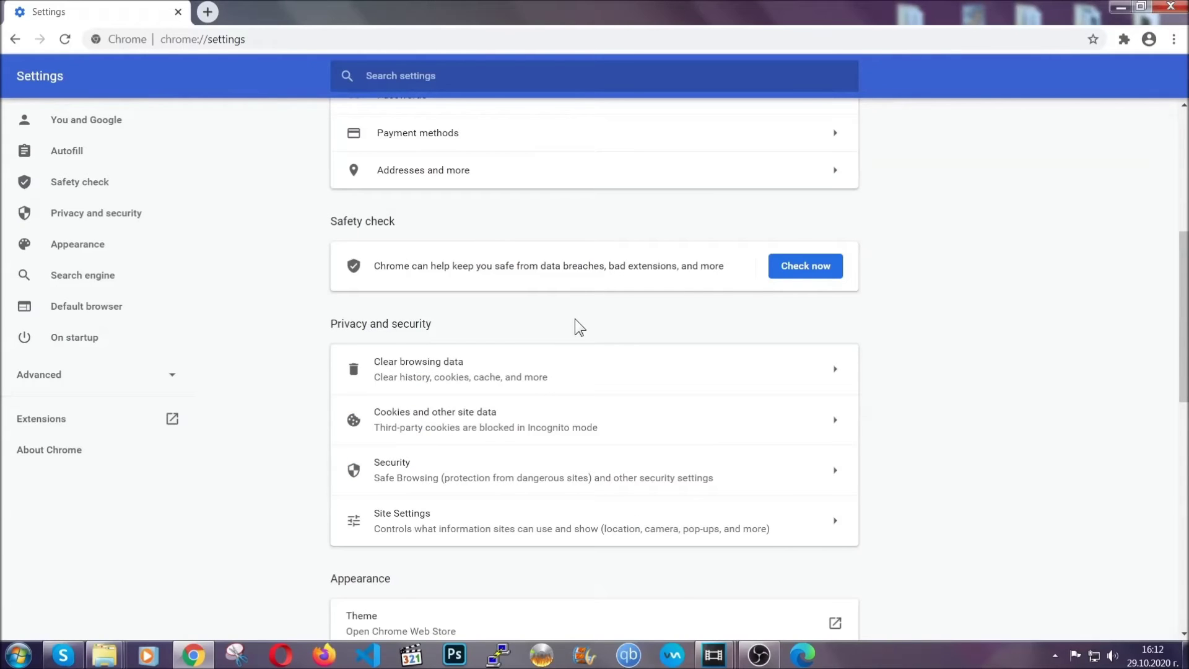
Remove the Bulk Media Downloader extension from Chrome and minimise the Chrome window
click(1175, 39)
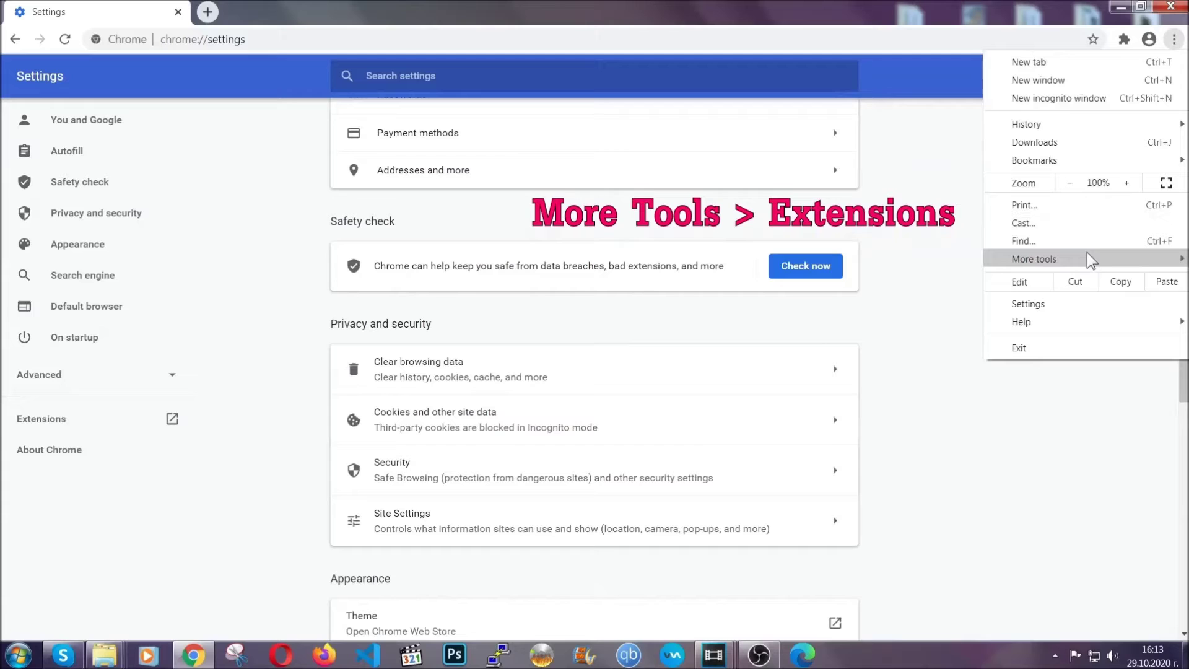
mouse_move(1034, 258)
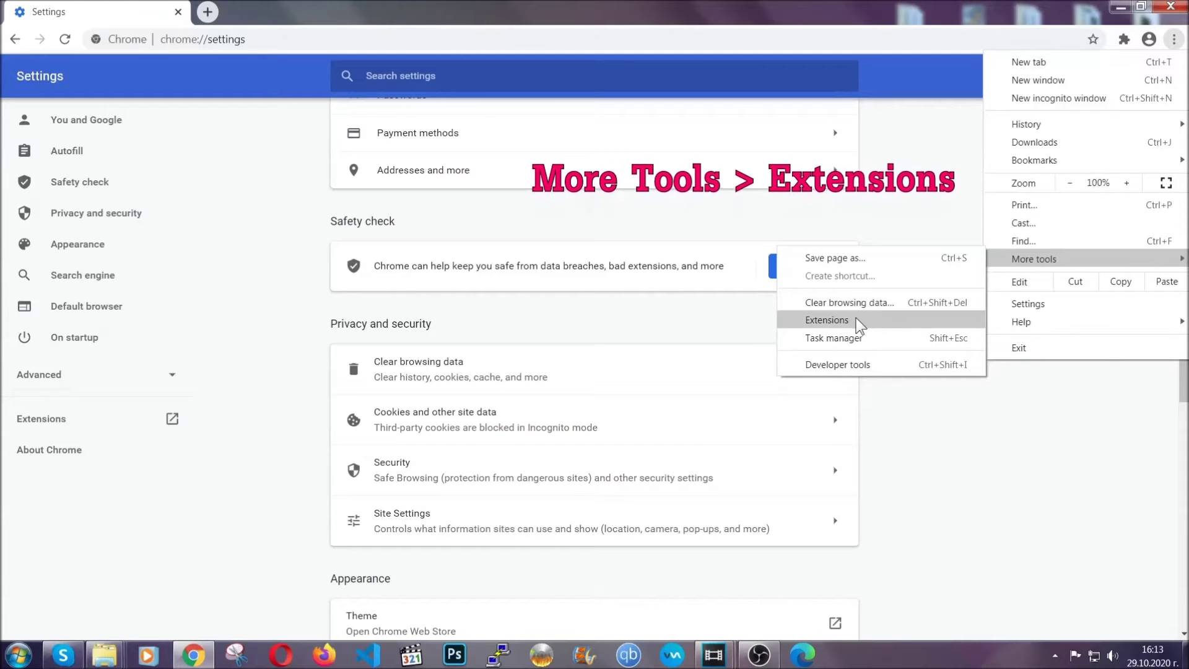
click(827, 319)
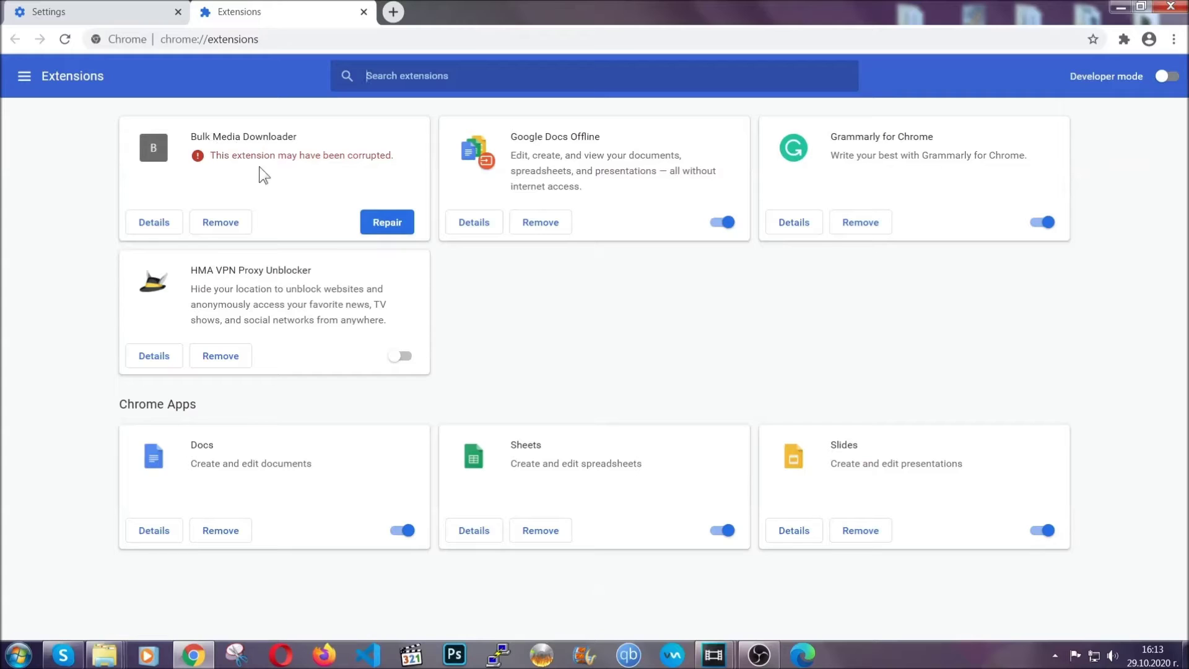
click(222, 223)
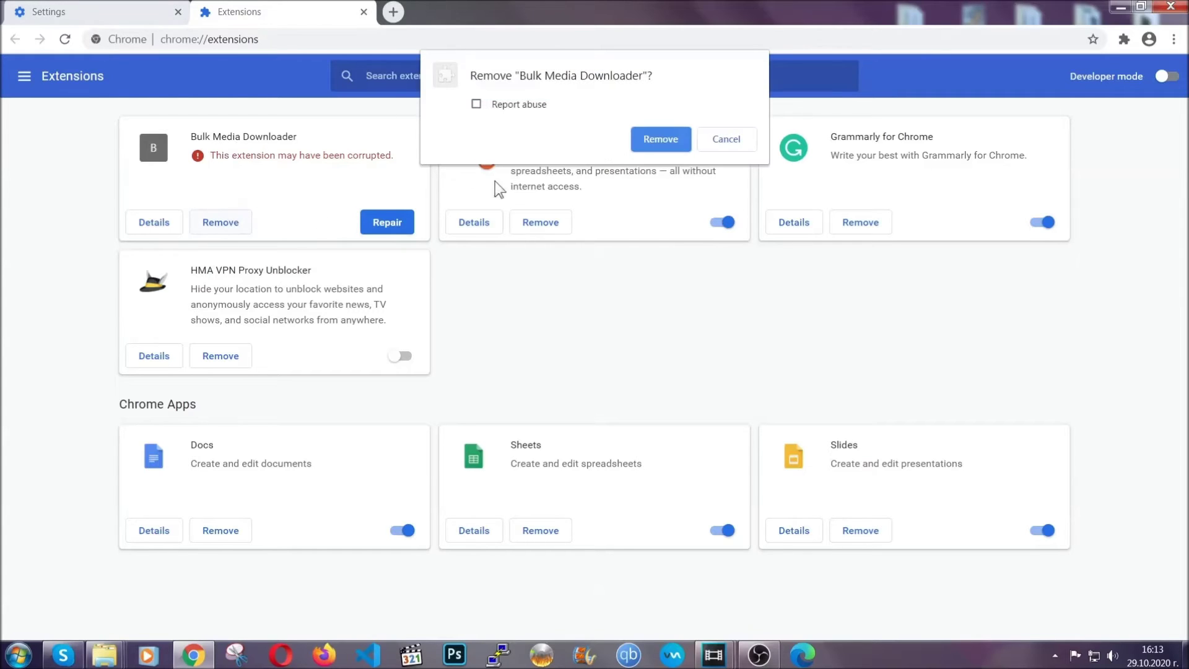
click(641, 138)
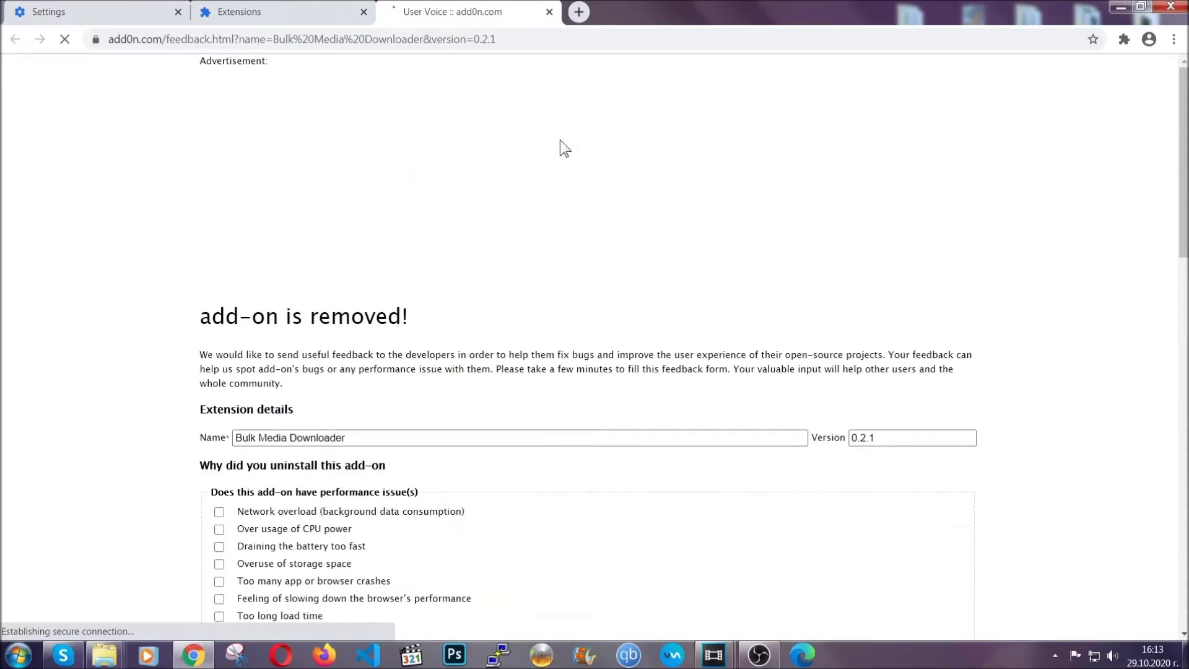
click(302, 13)
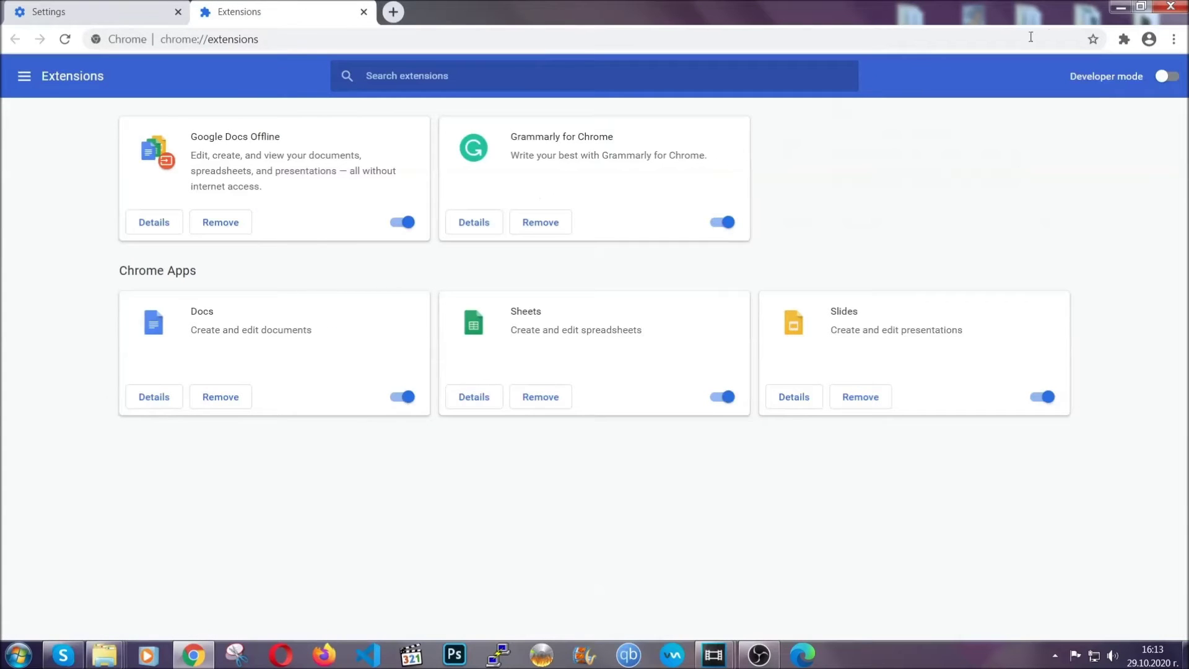
click(1117, 8)
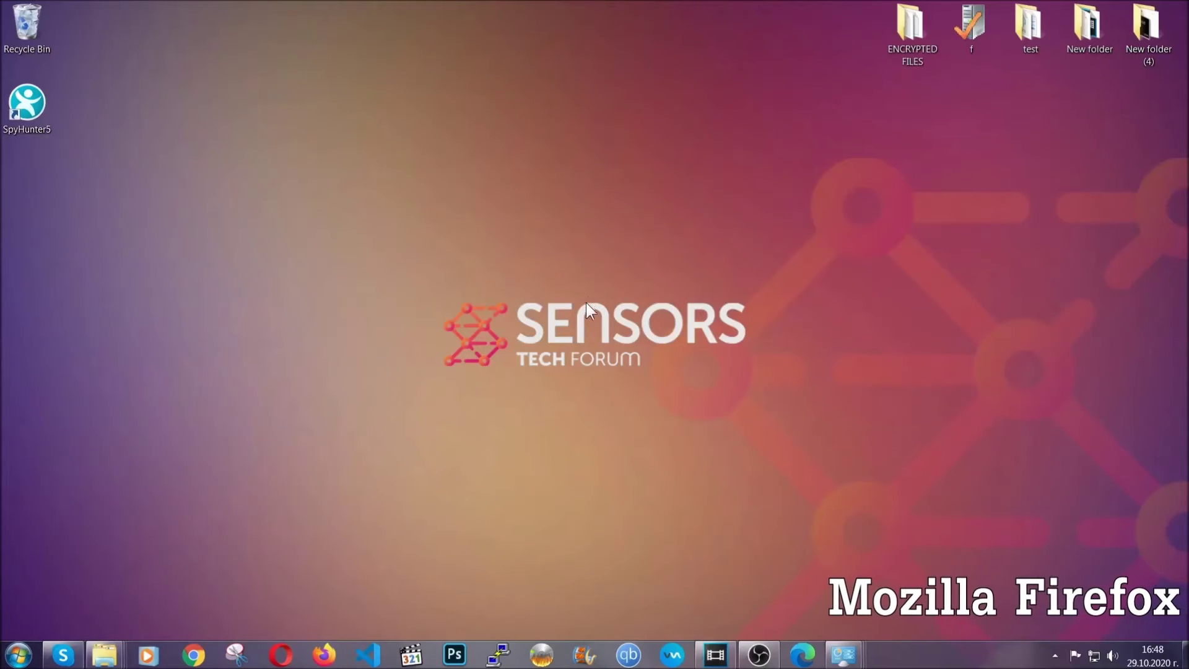
Launch Firefox and load the about:support Troubleshooting Information page
click(324, 654)
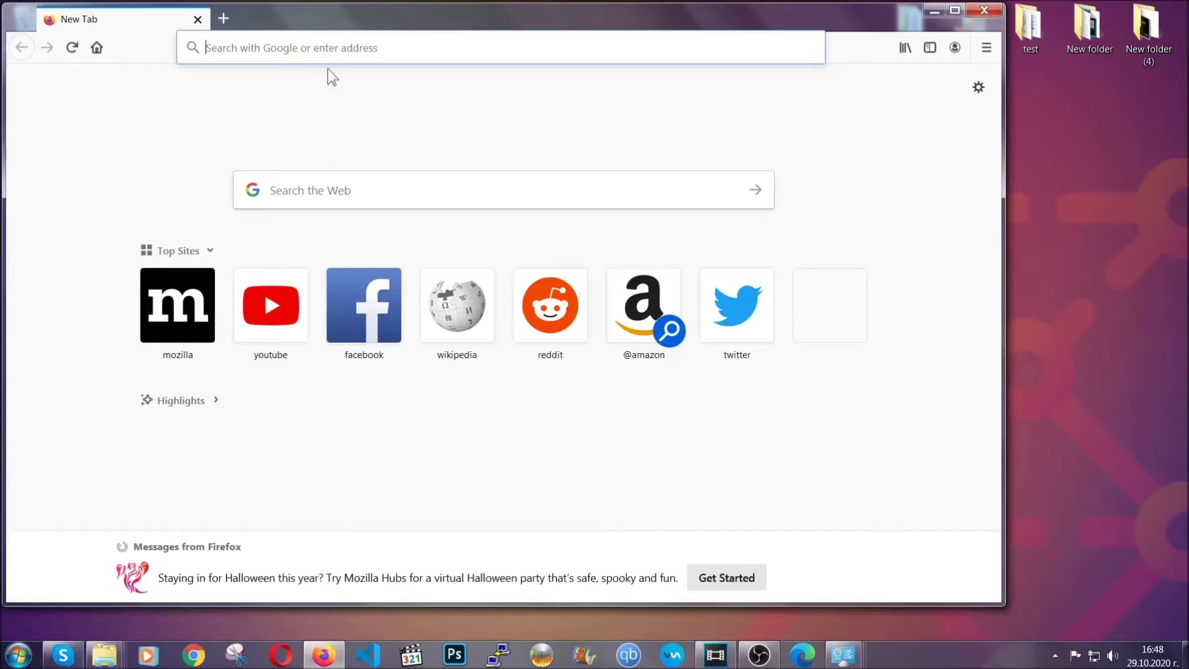
click(328, 47)
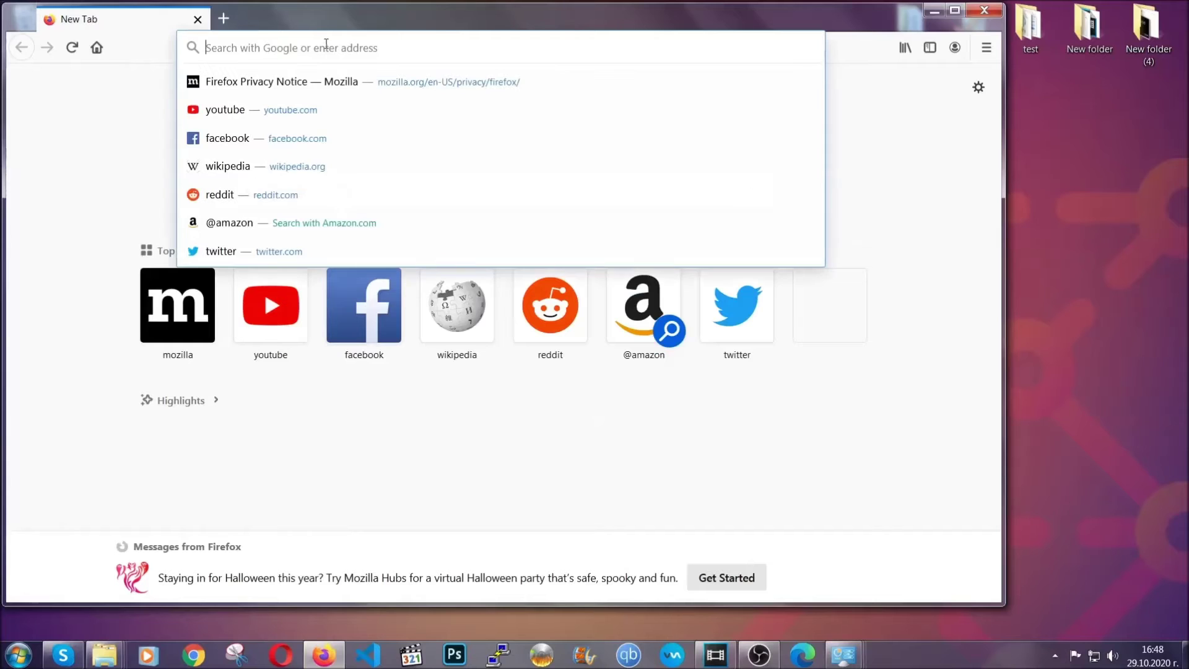
text(about)
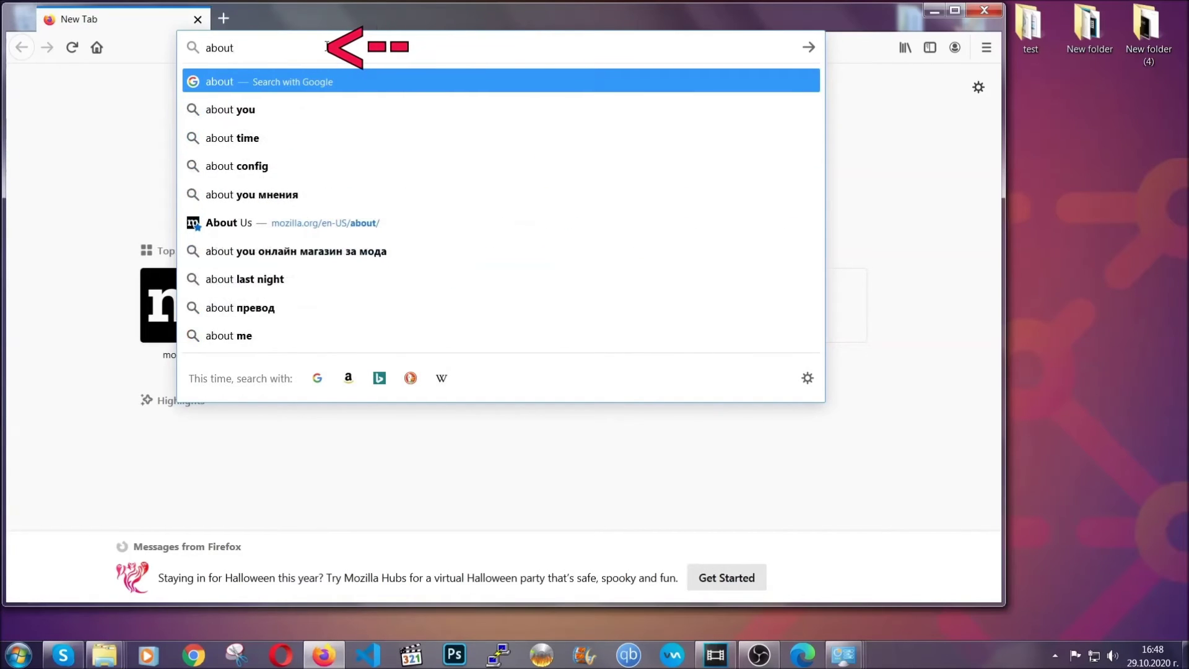
text(:support)
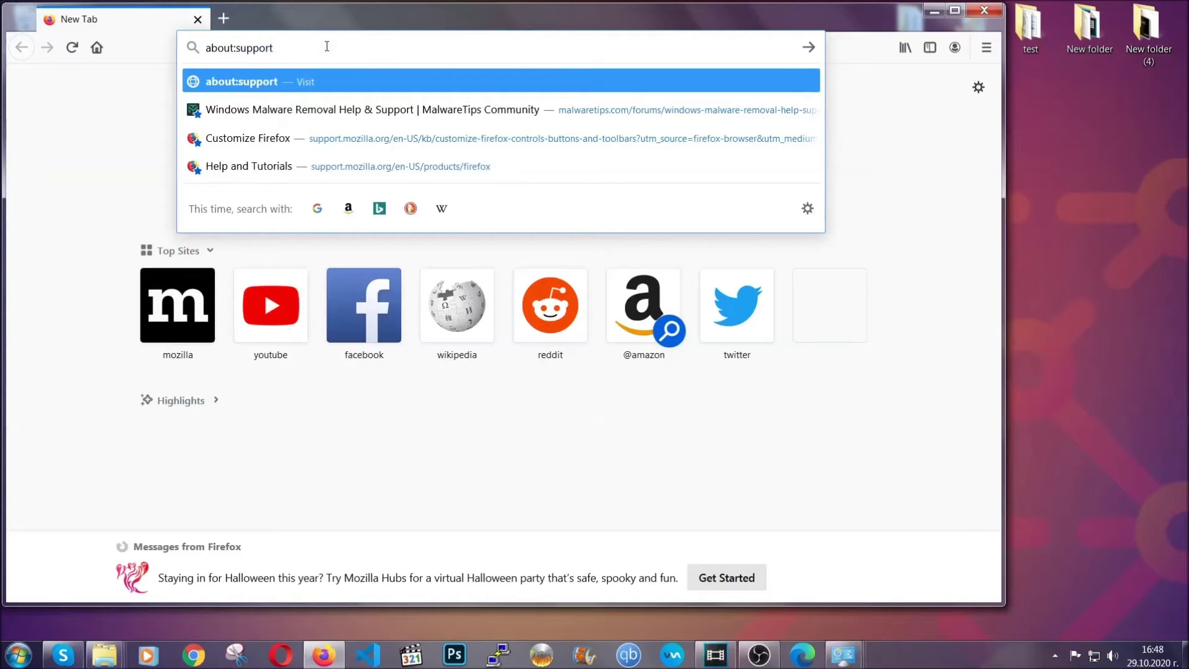
key(Return)
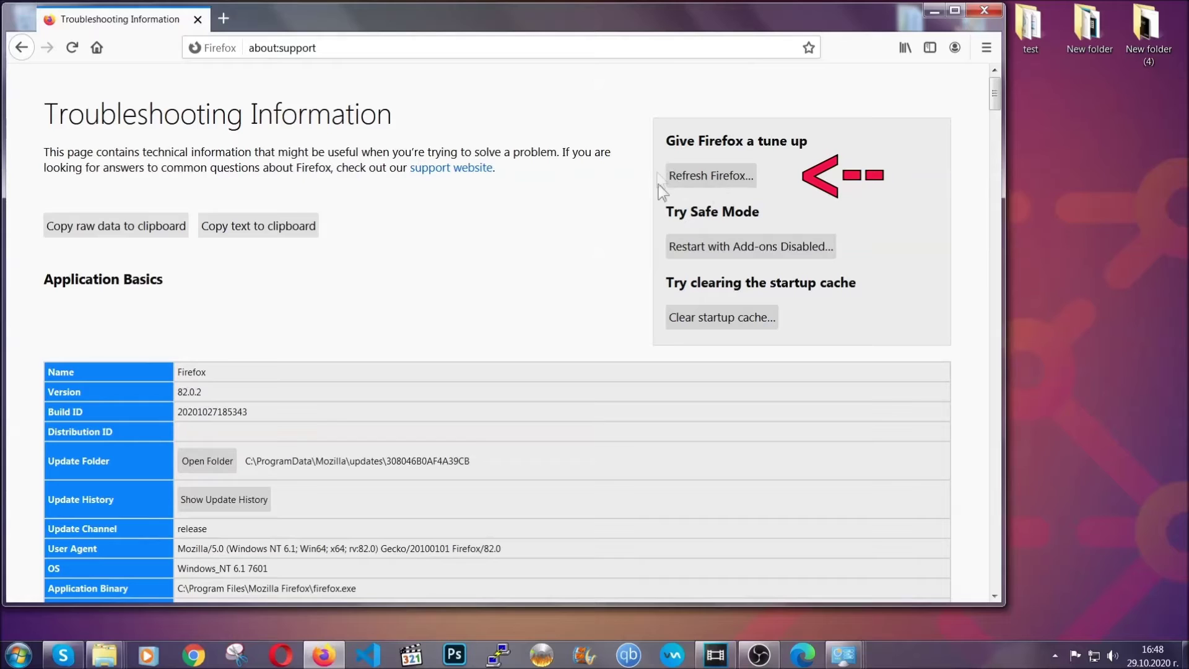
Refresh Firefox to default settings, finish the Import Wizard, and minimise Firefox
click(702, 181)
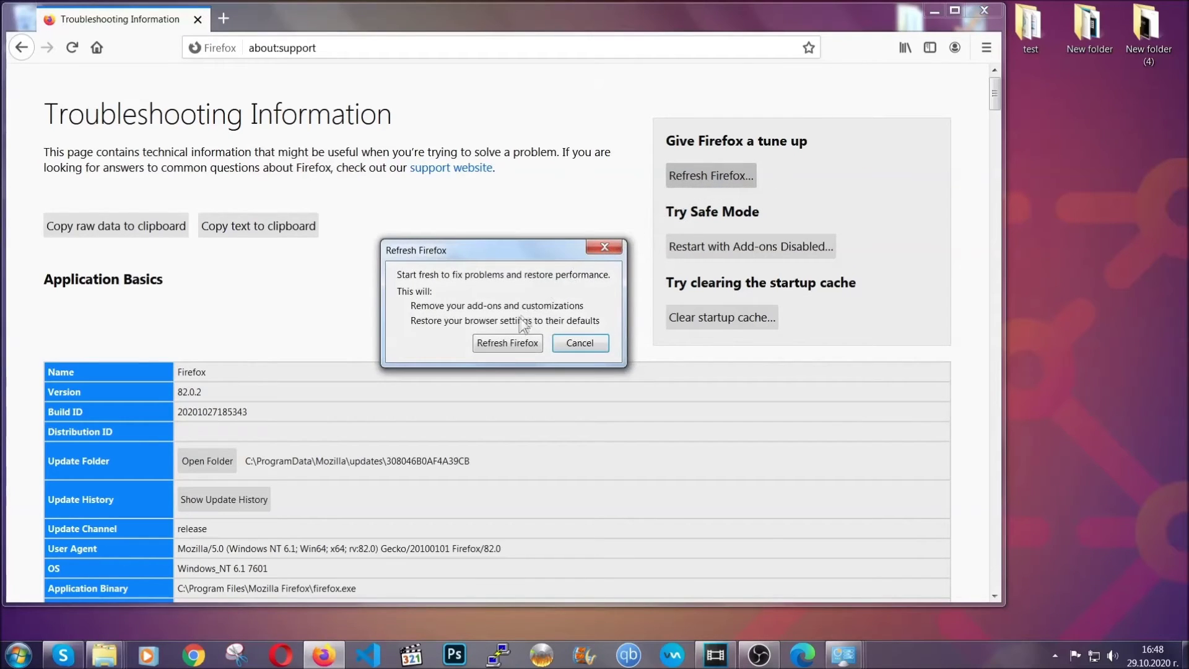
click(506, 344)
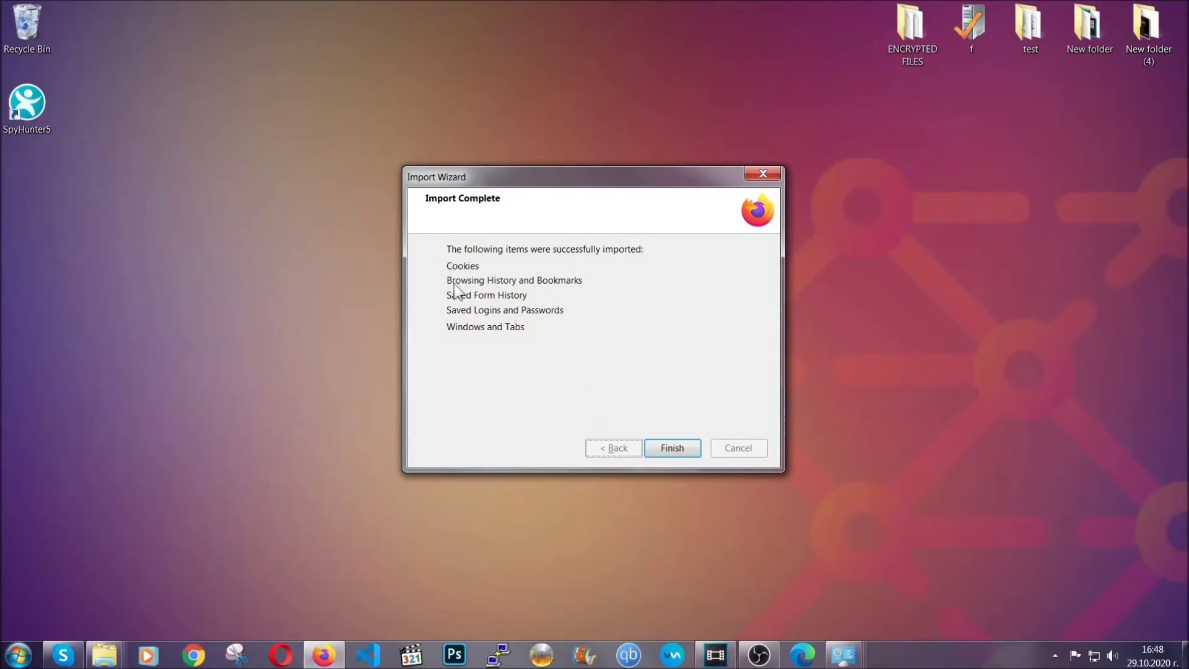
click(673, 448)
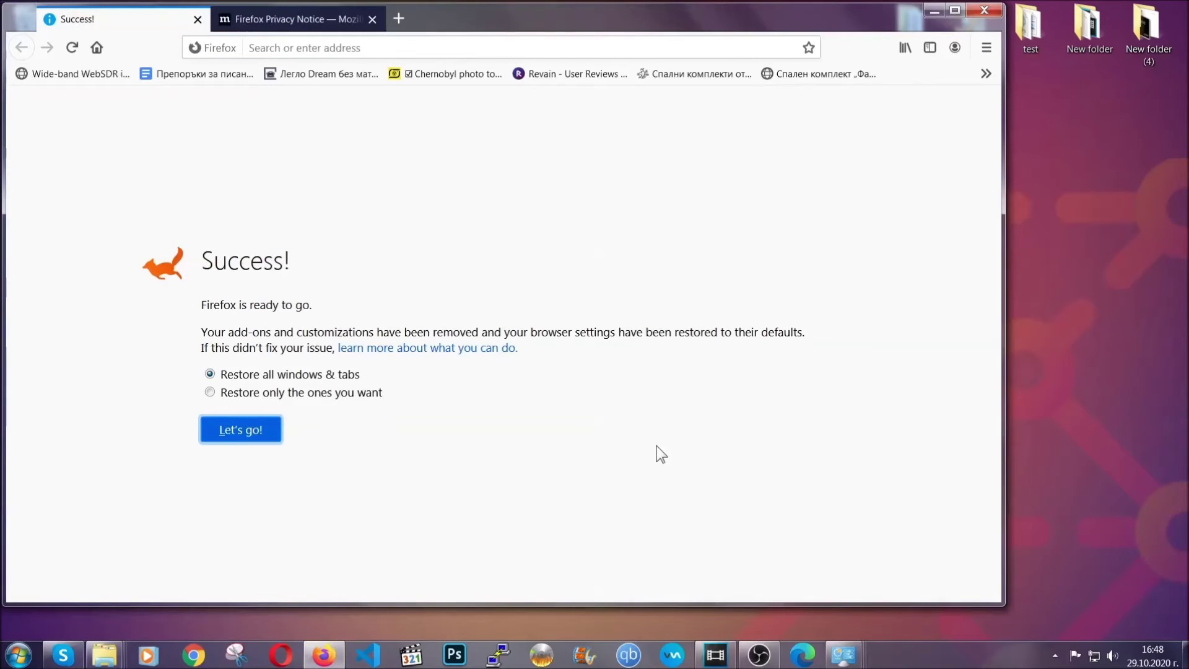
click(931, 12)
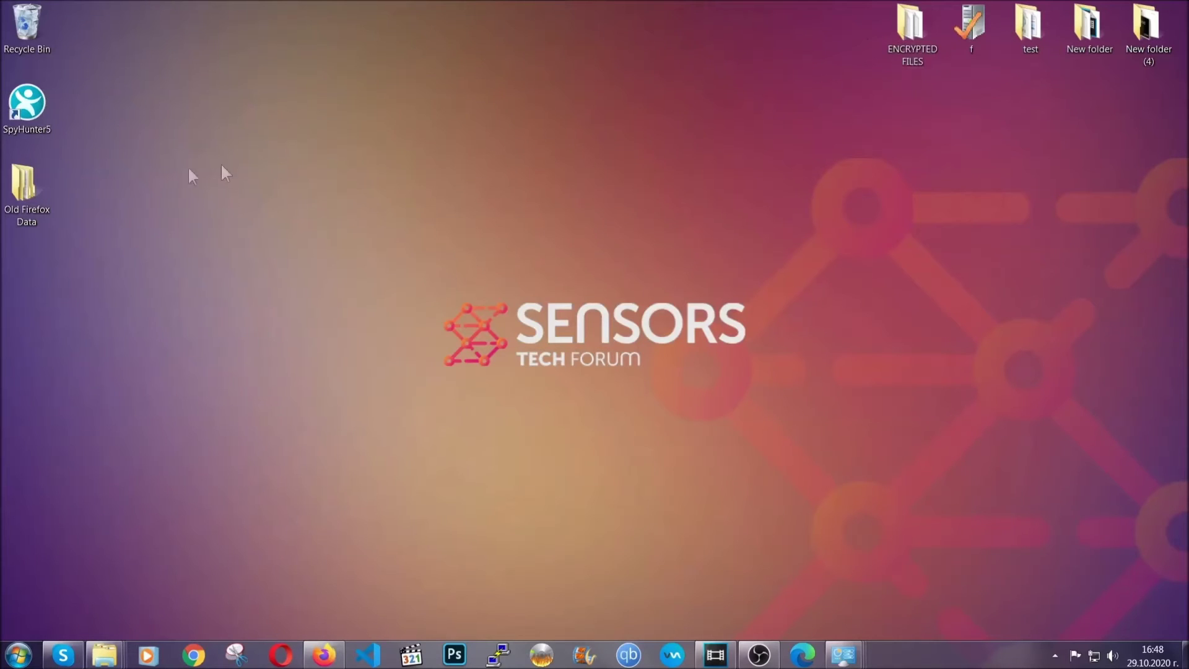
Select the Old Firefox Data folder on the desktop
click(33, 189)
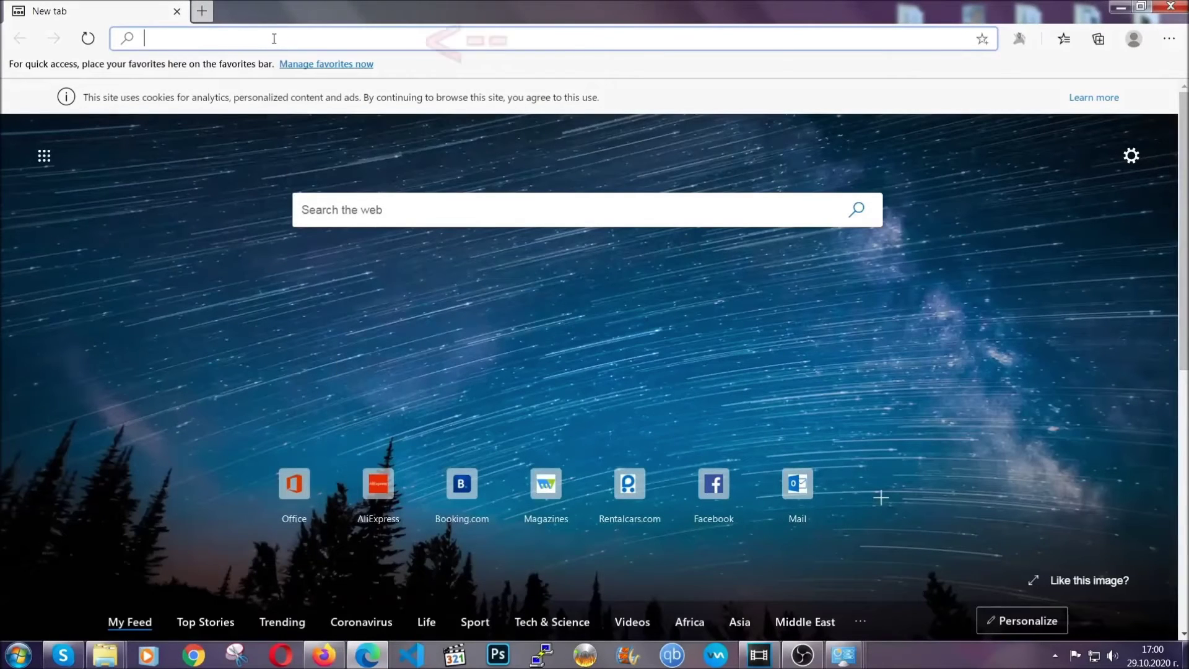
text(edge://)
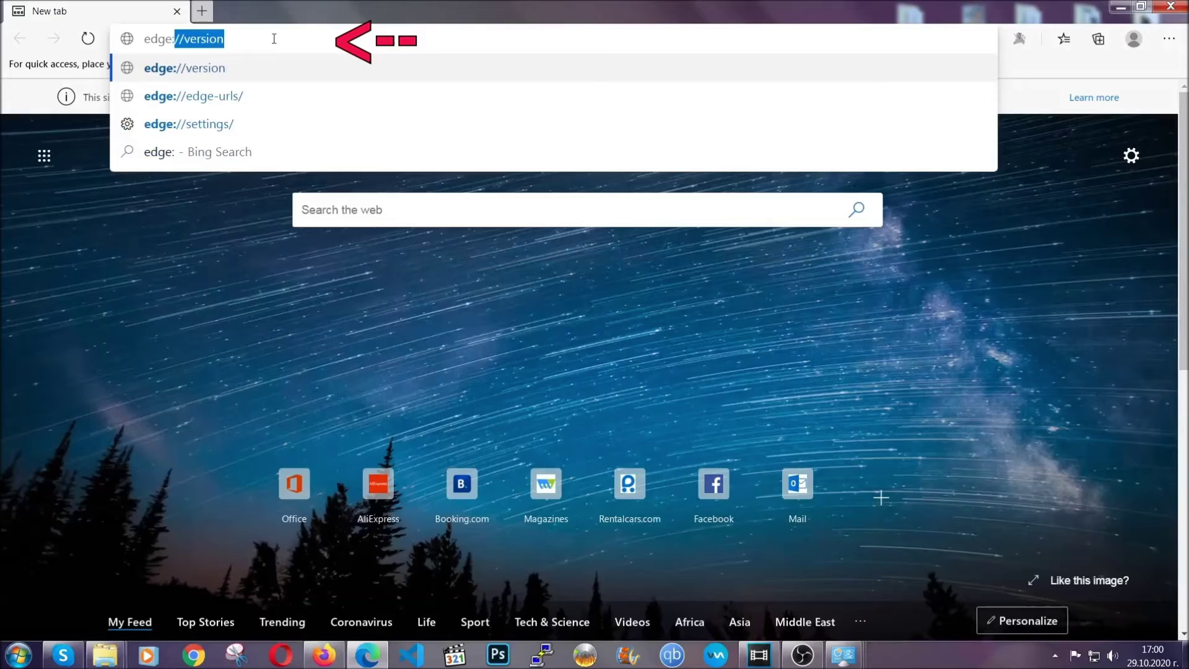
text(setting)
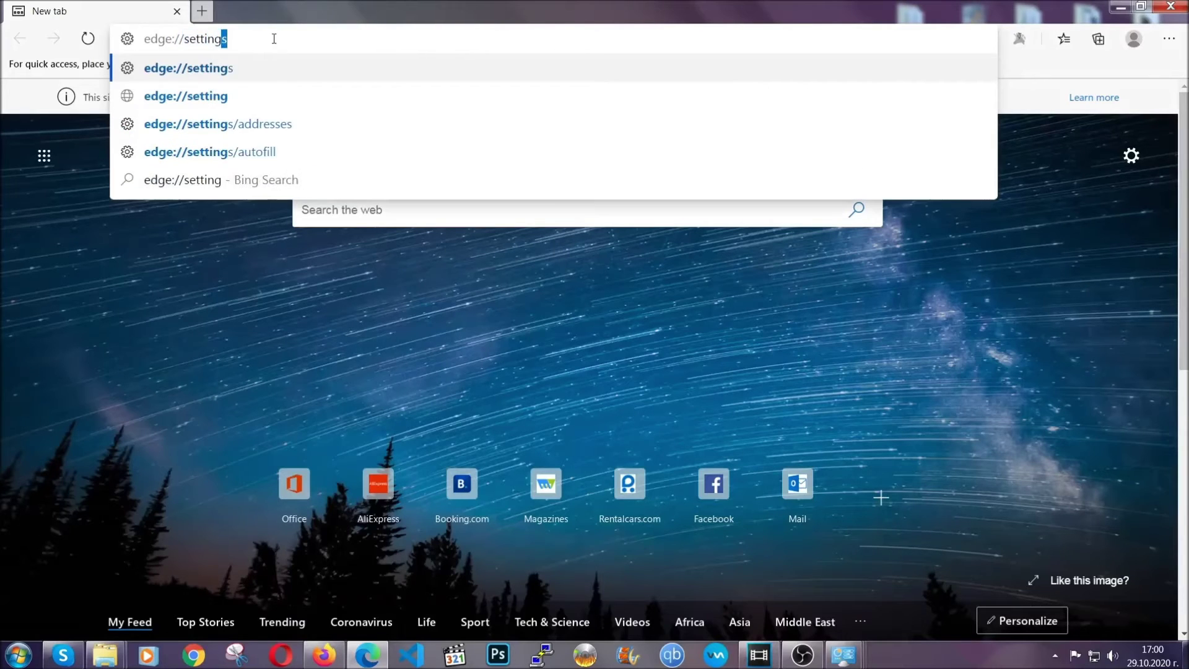
text(s/cle)
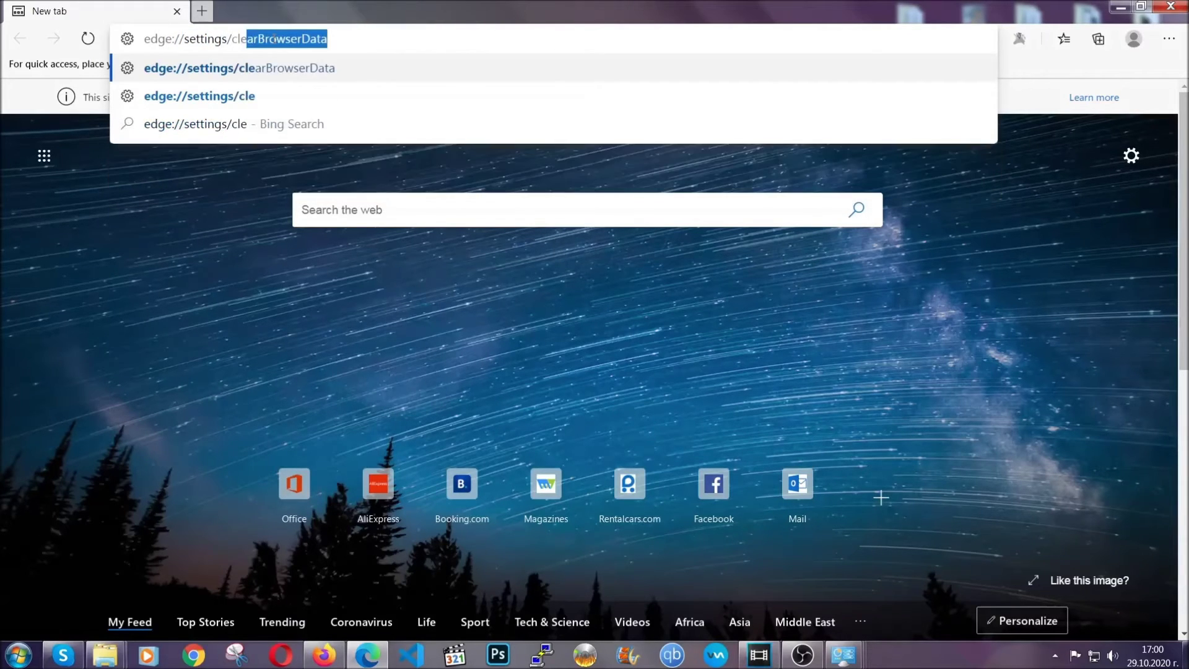
text(arBrow)
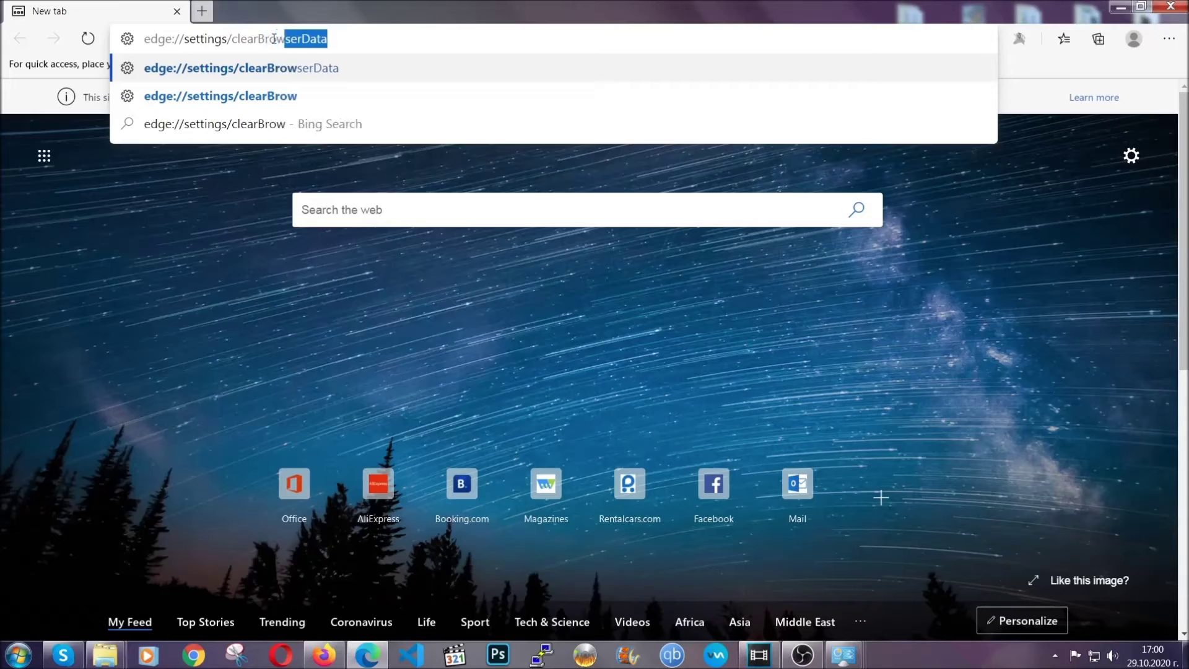
text(serData)
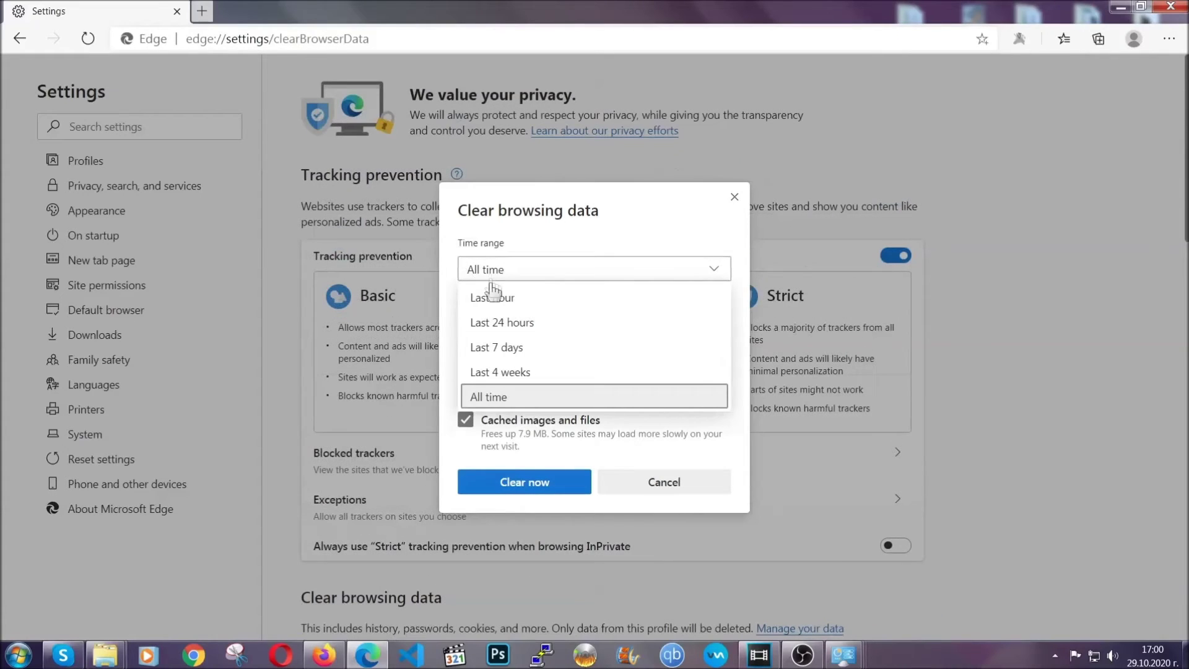
Clear Edge's browsing data with the time range kept at All time
click(491, 397)
scroll(490, 400, down, 3)
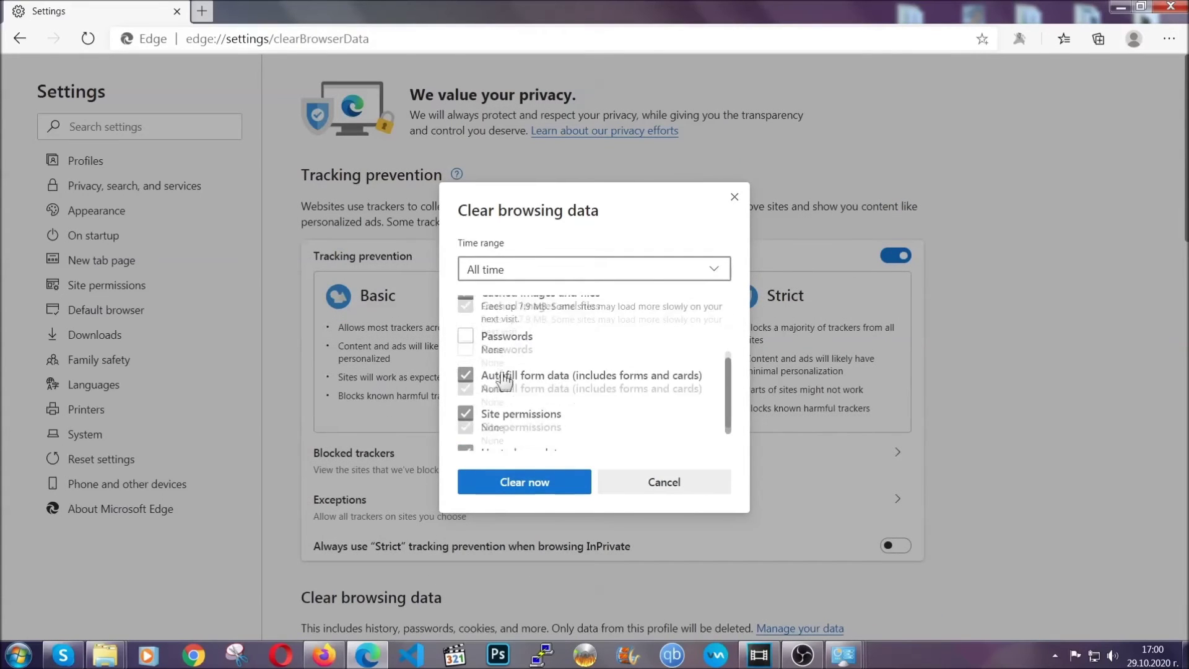
scroll(502, 390, down, 2)
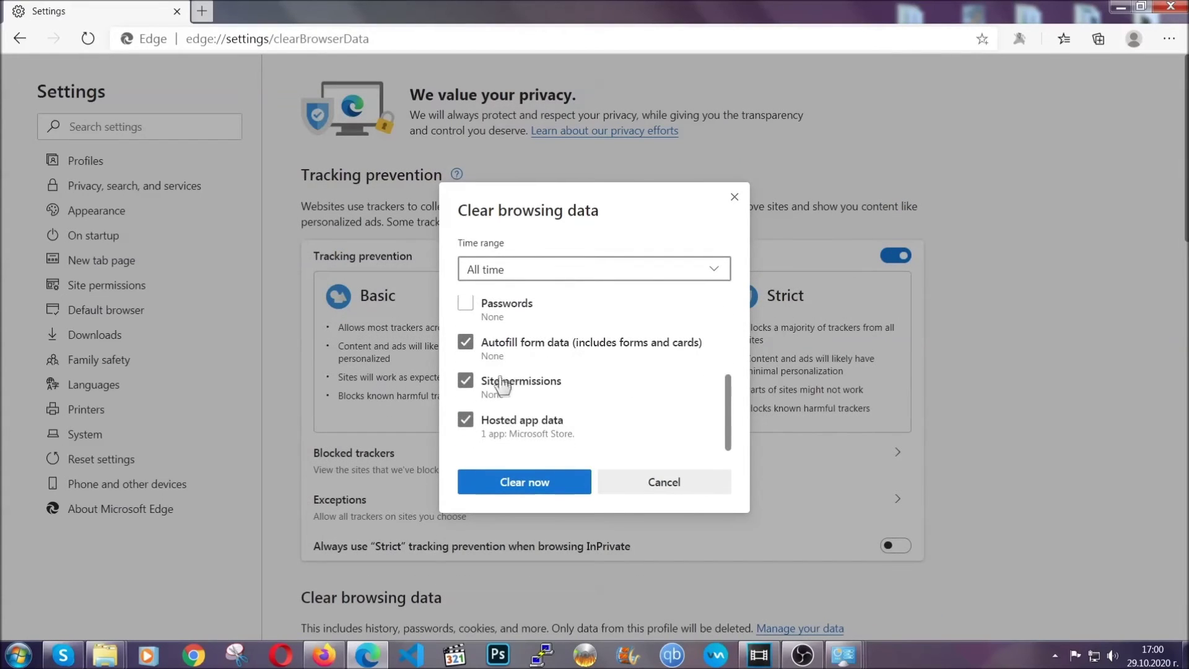
click(520, 485)
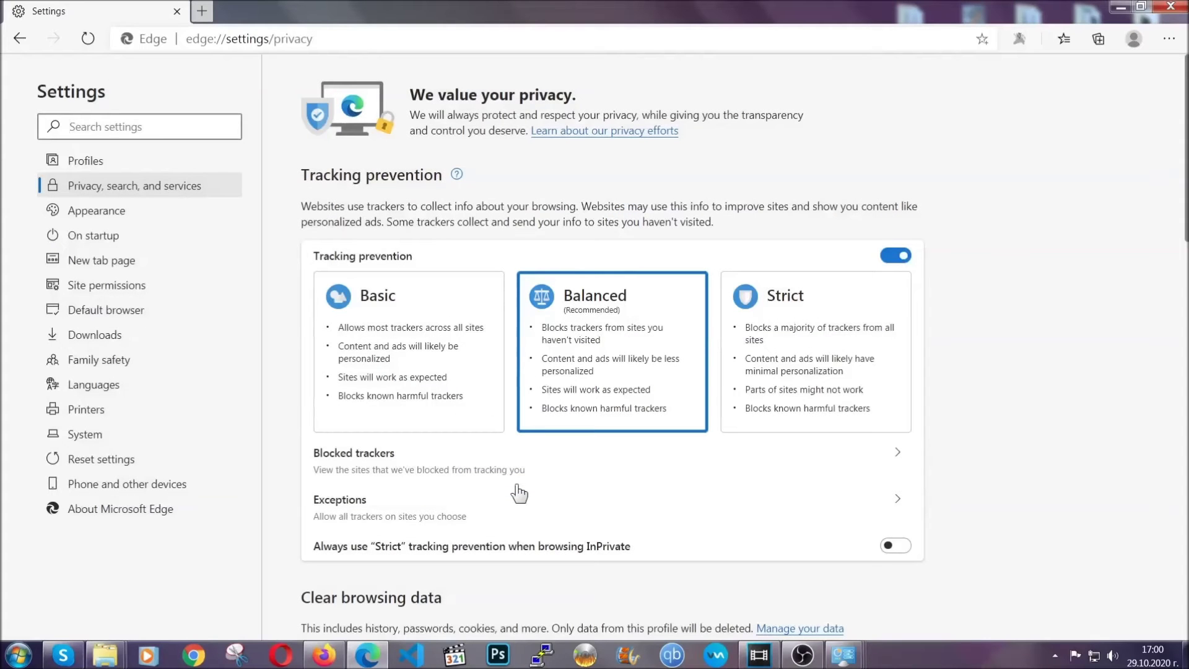
Remove the Chinese-named extension from Edge's Extensions page, then close Edge
click(1169, 39)
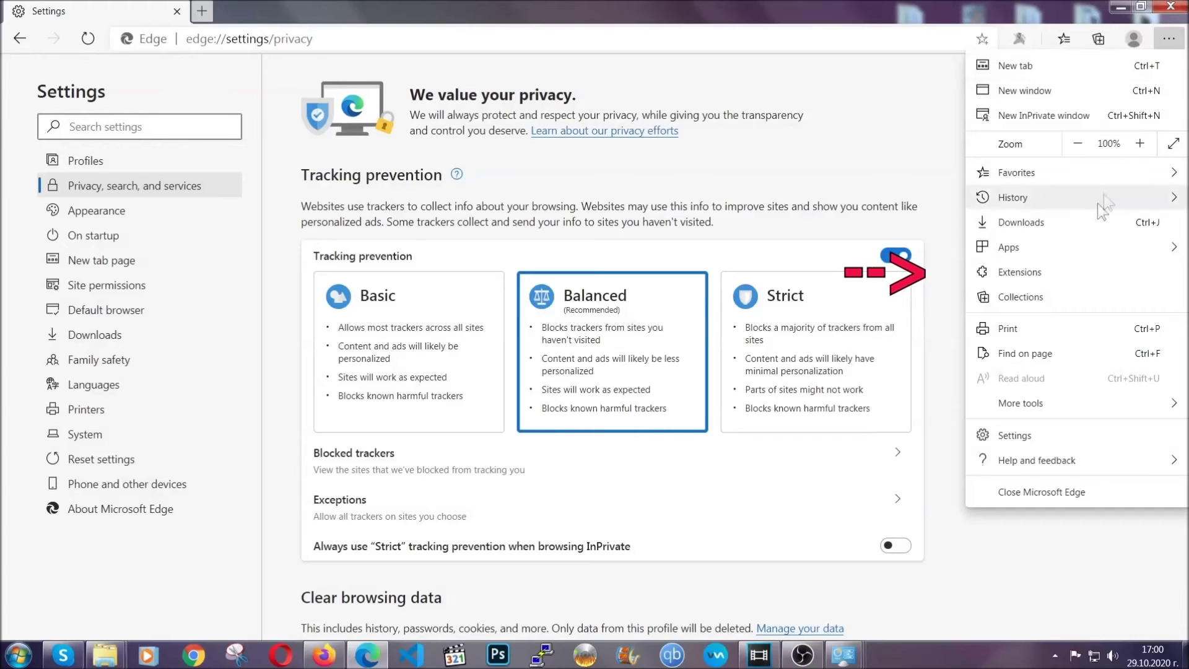
click(1082, 271)
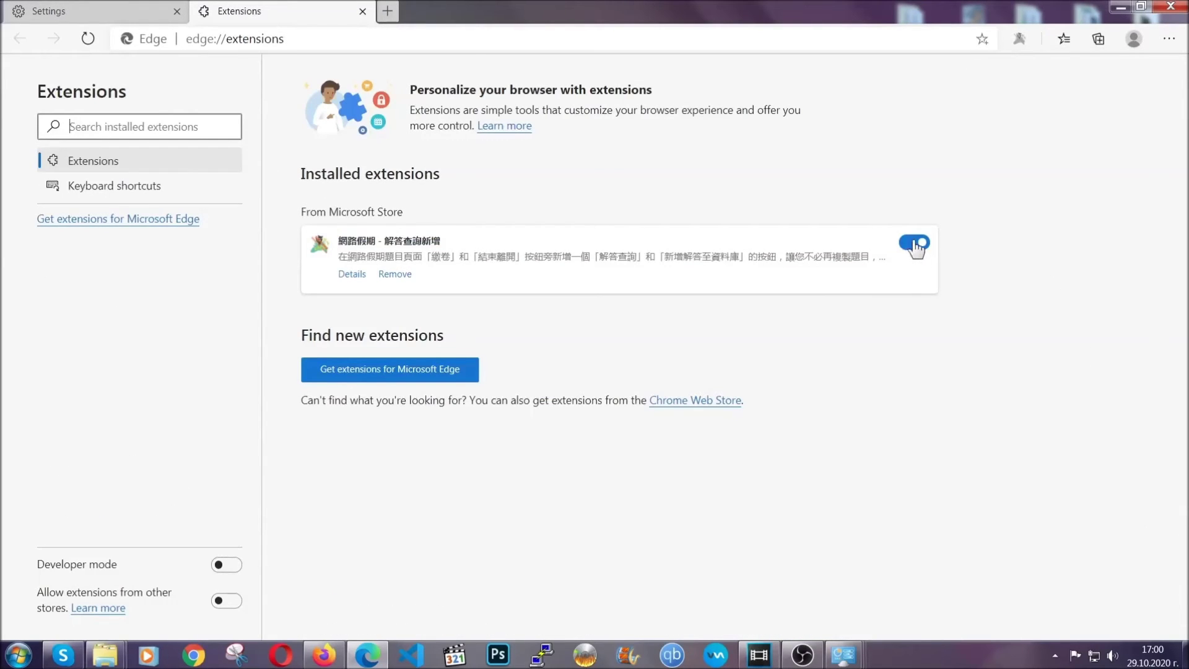
click(394, 274)
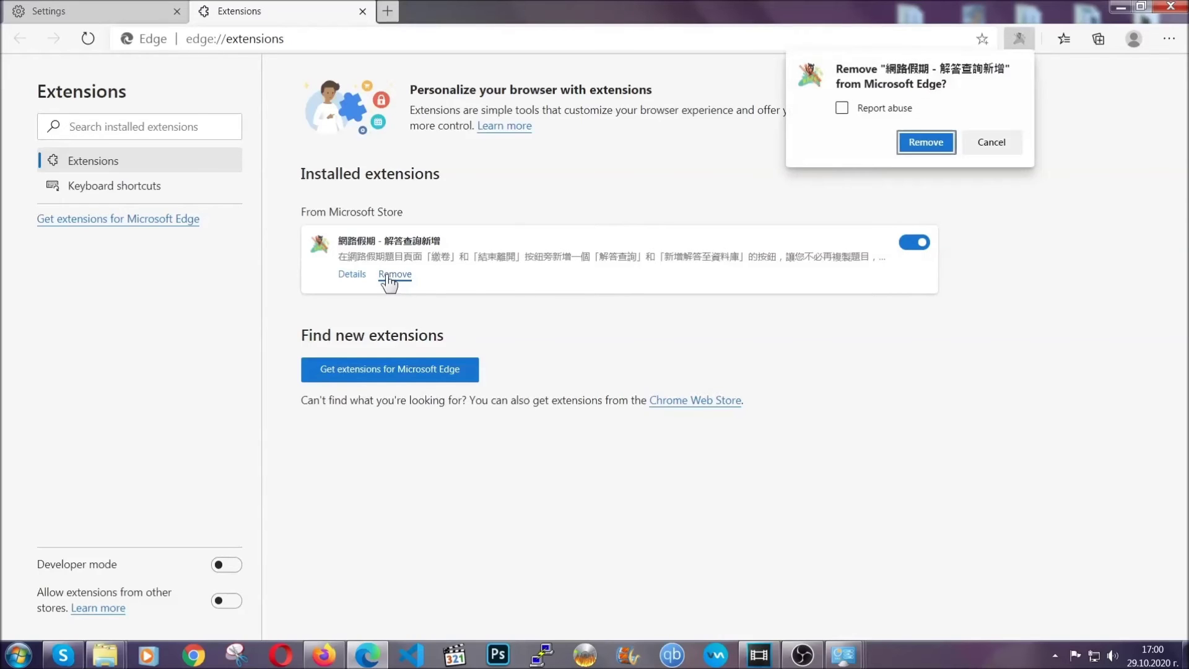
click(925, 143)
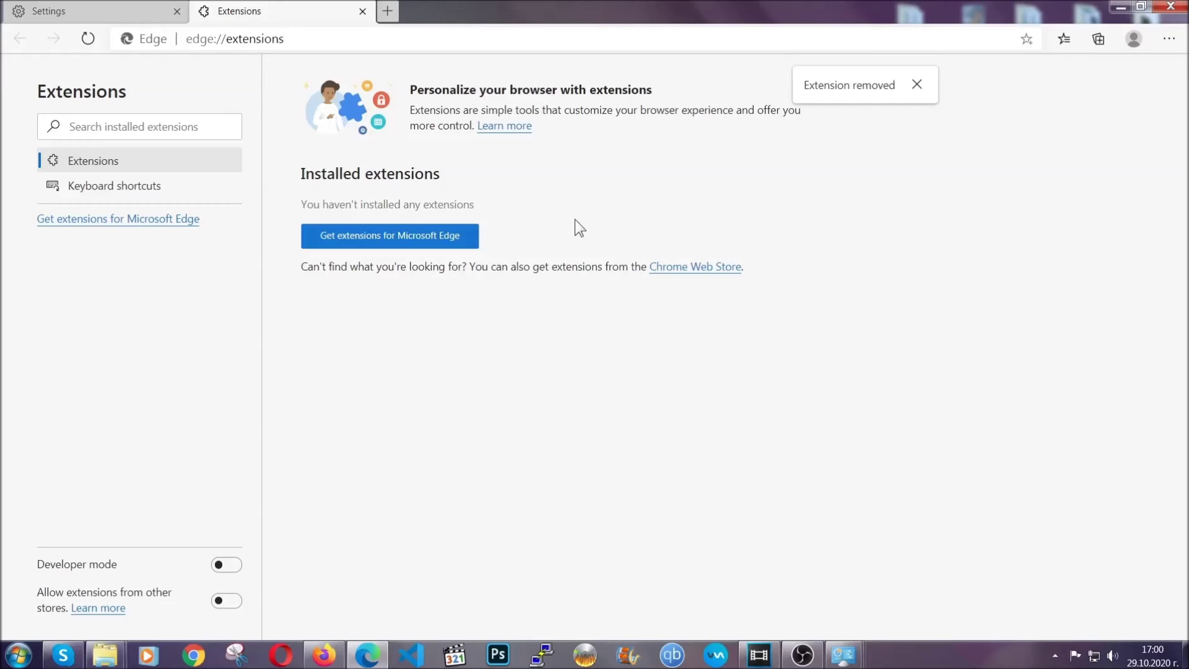
click(1171, 8)
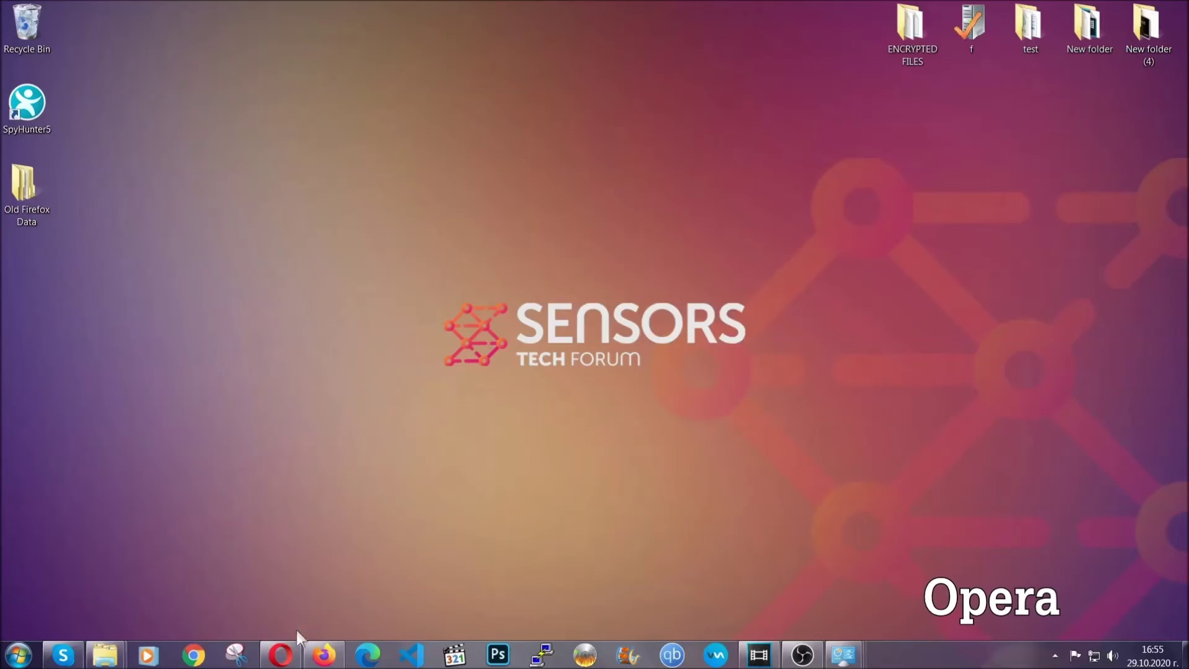
Launch Opera and go to opera://settings/clearBrowserData
click(281, 655)
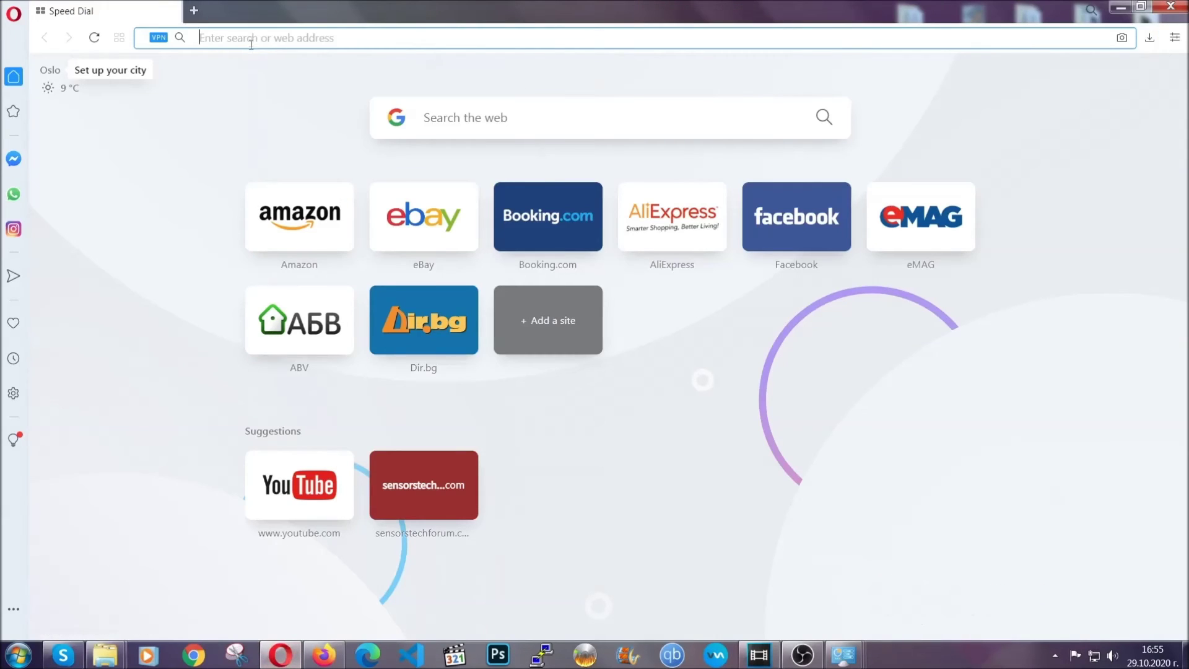
text(opera)
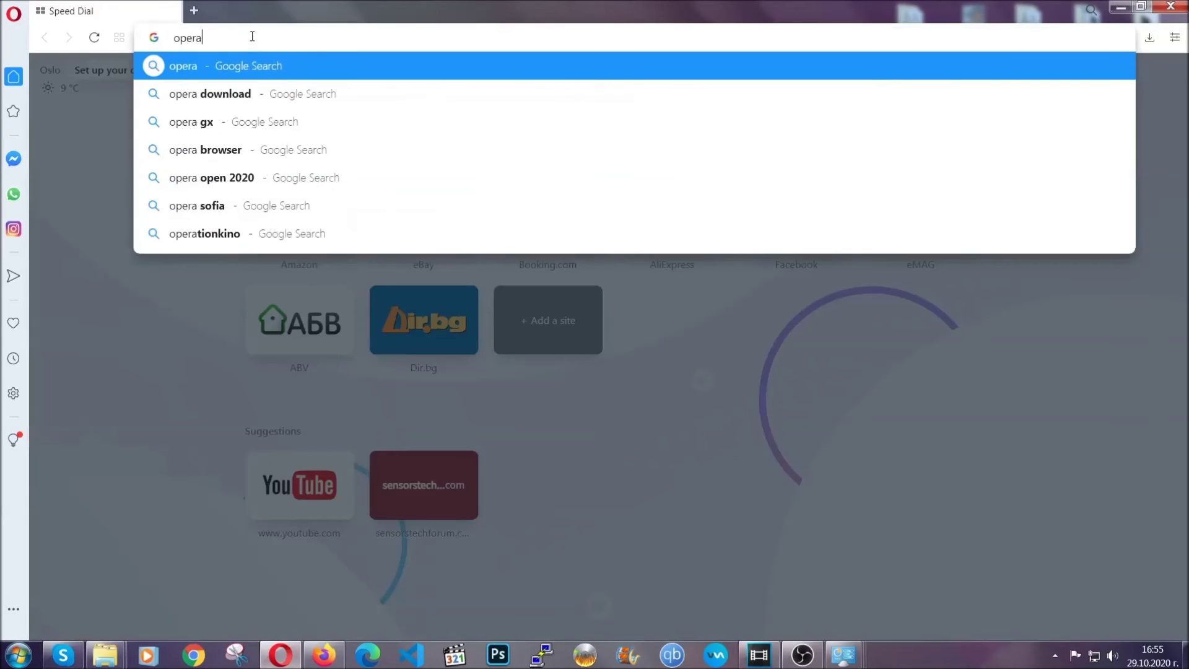
text(://settings/c)
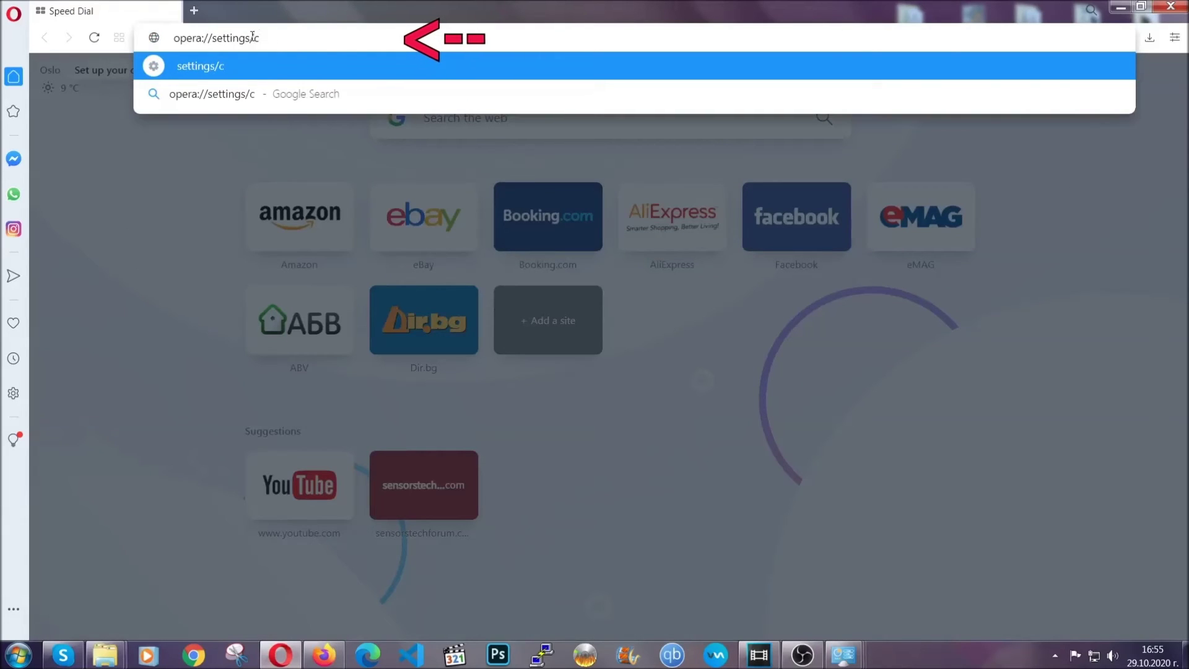
text(learBrrowserD)
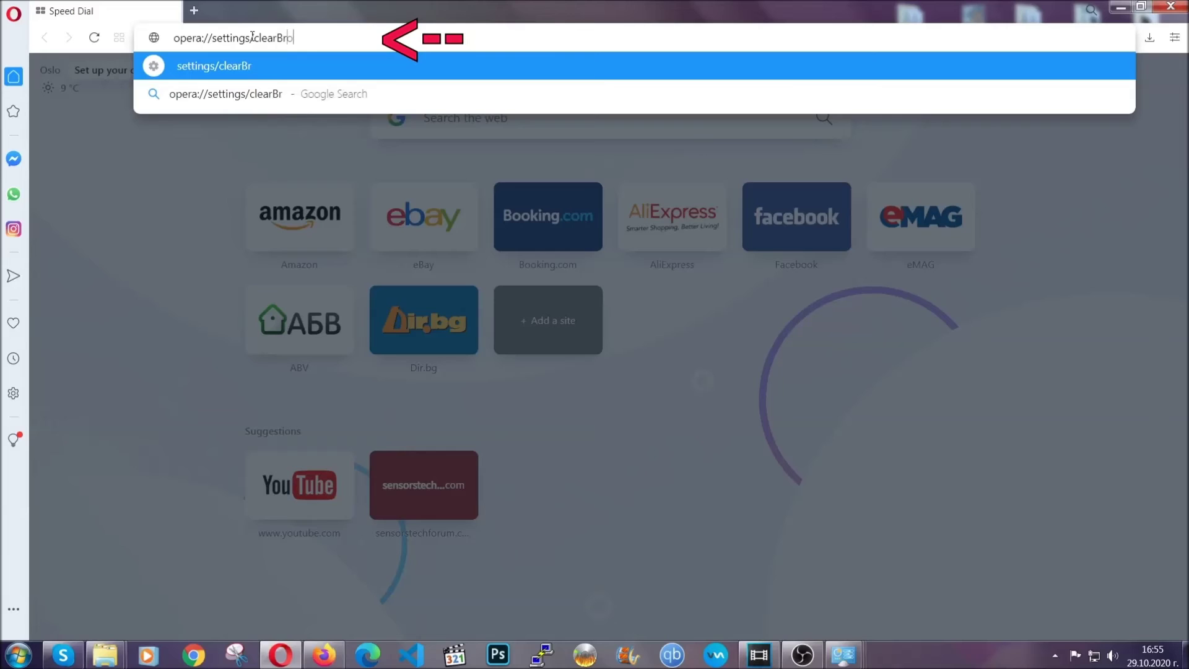
text(ata)
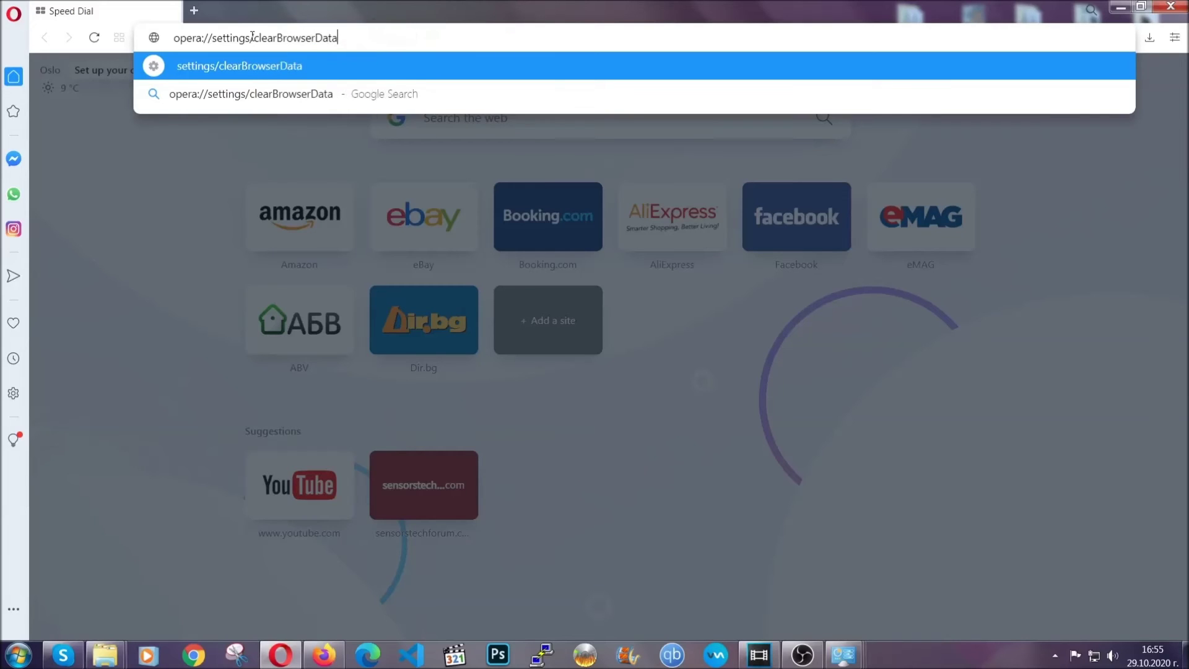
key(Return)
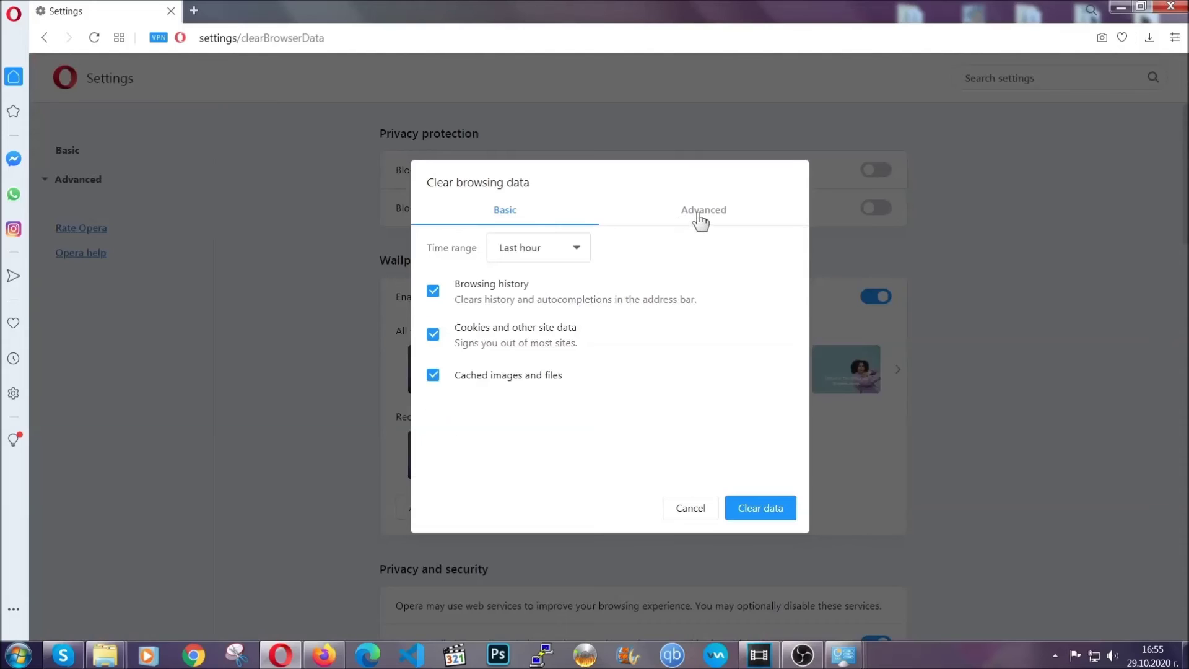
Clear Opera's Advanced browsing data for All time, including site settings
click(701, 213)
click(578, 248)
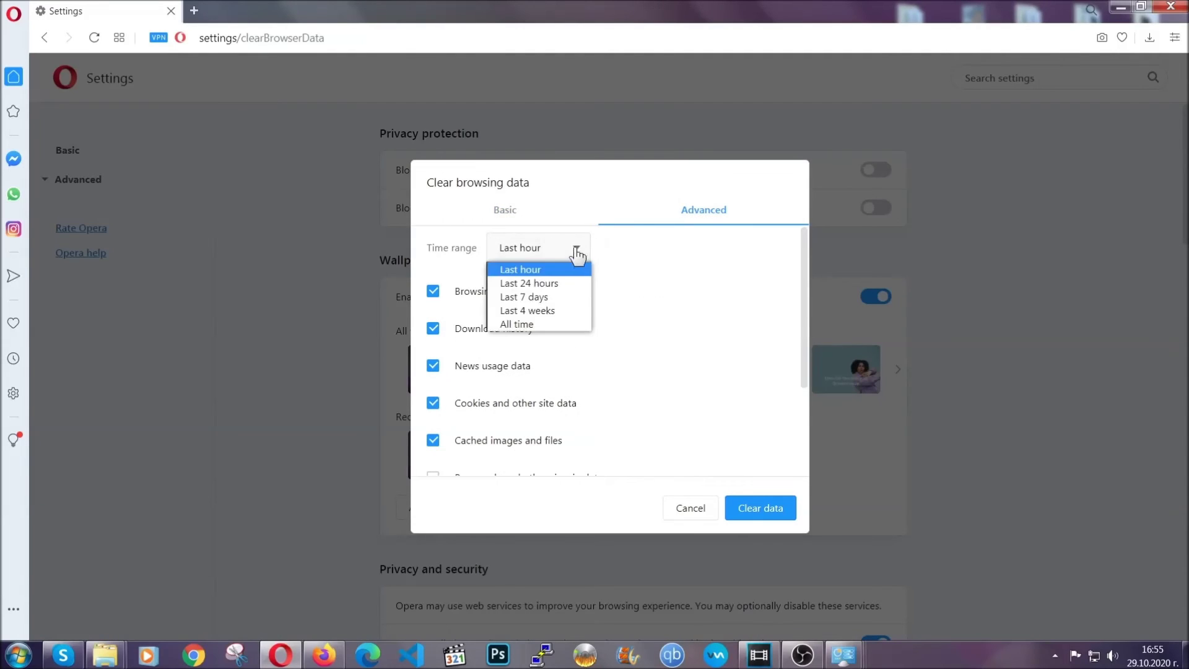
click(535, 322)
scroll(542, 329, down, 3)
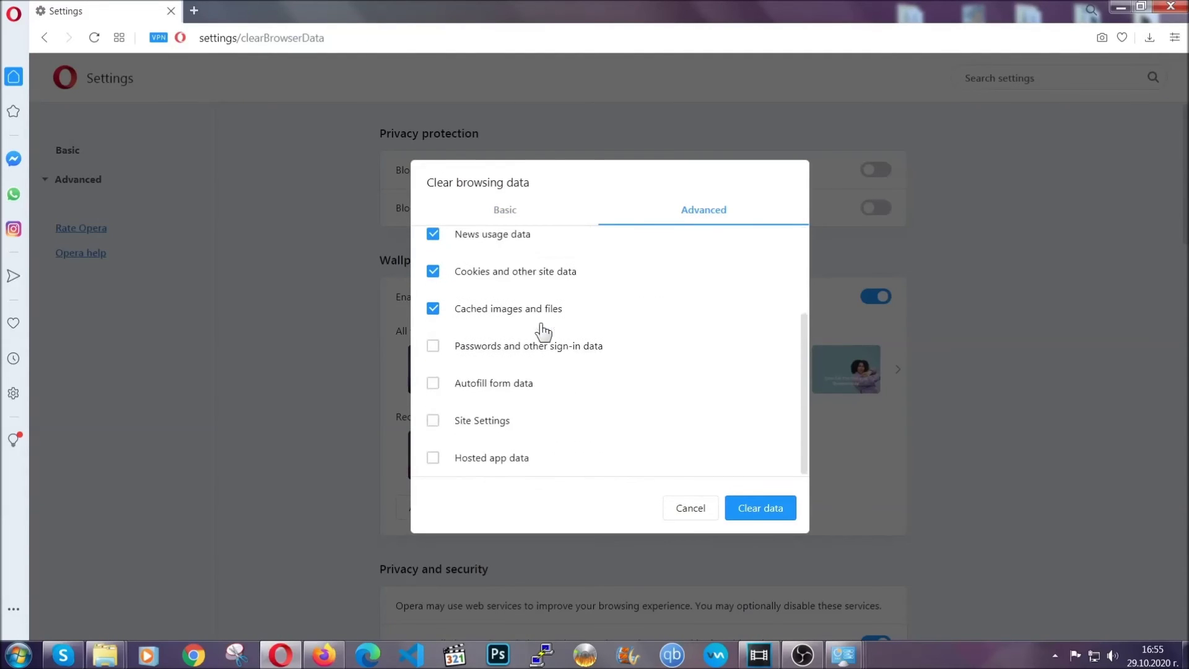
click(487, 421)
click(761, 508)
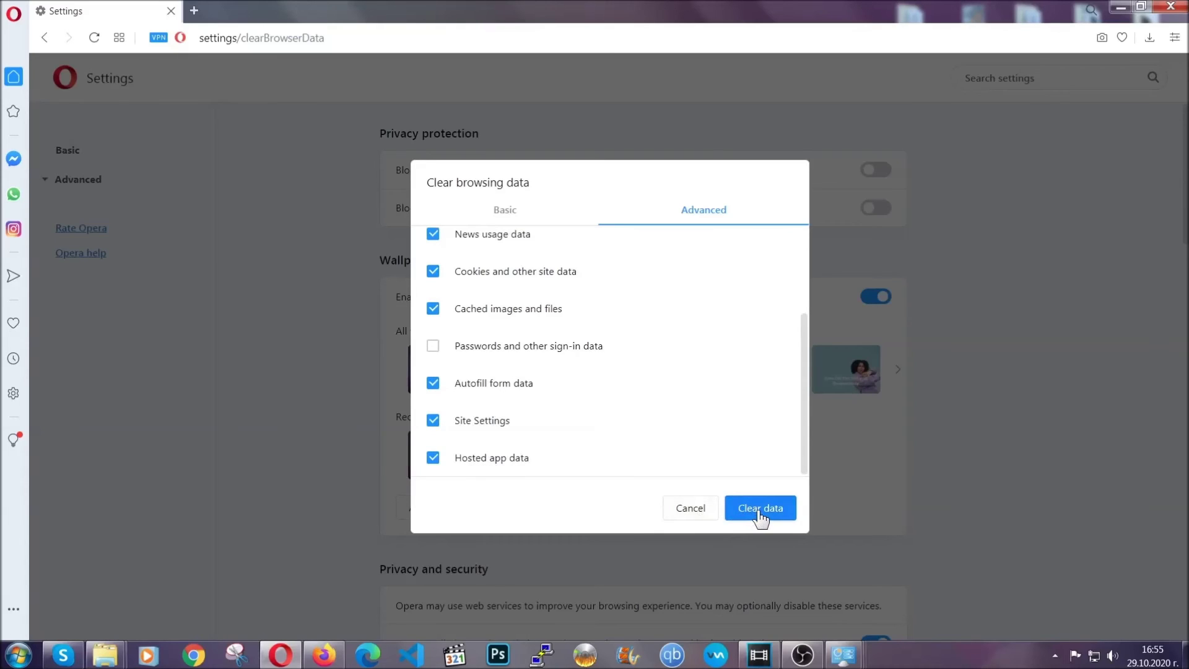